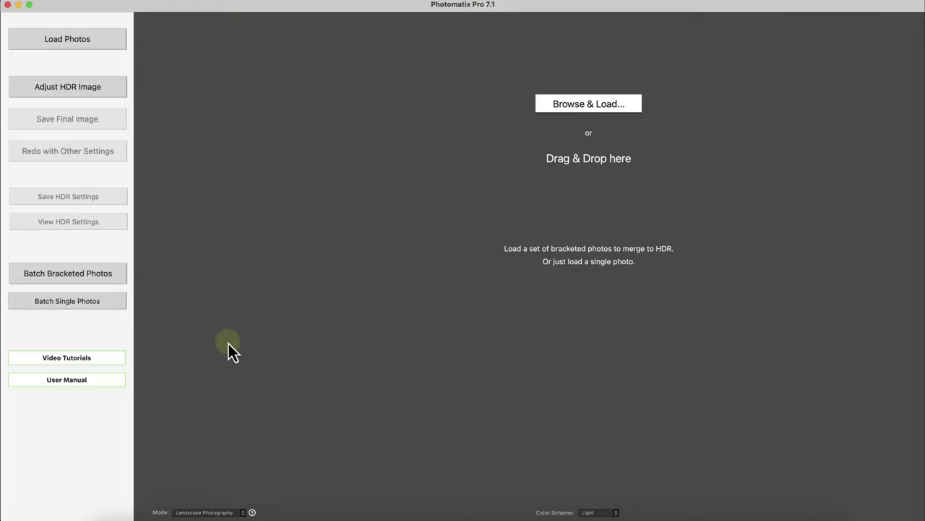
Keep Landscape Photography as the Photomatix working mode
click(207, 512)
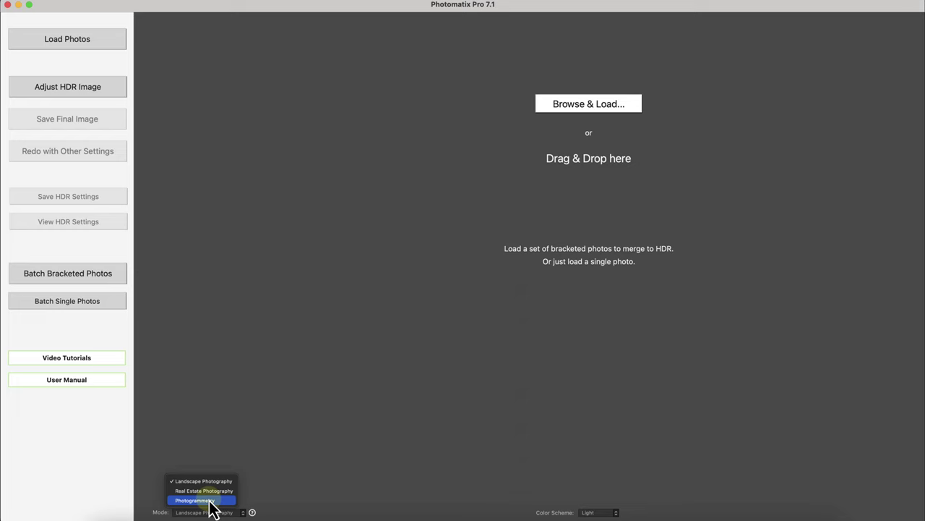
click(252, 512)
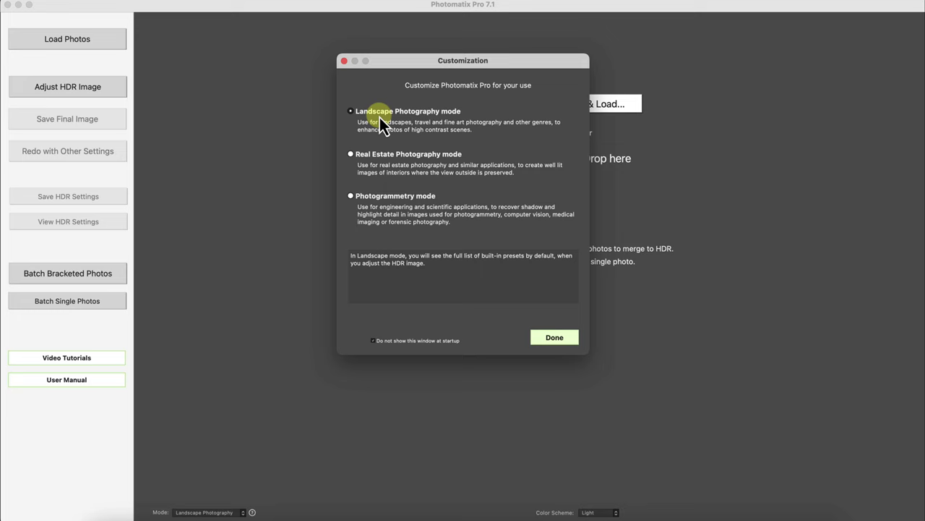
click(555, 338)
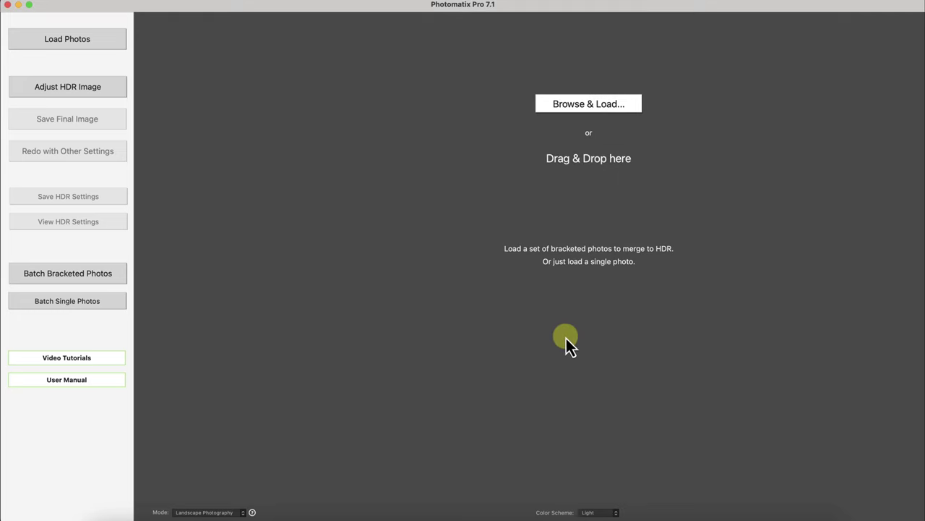
In Bridge, compare IMG_2521–2523, loupe the IMG_2523 sunset at 100%, and select all three
click(607, 513)
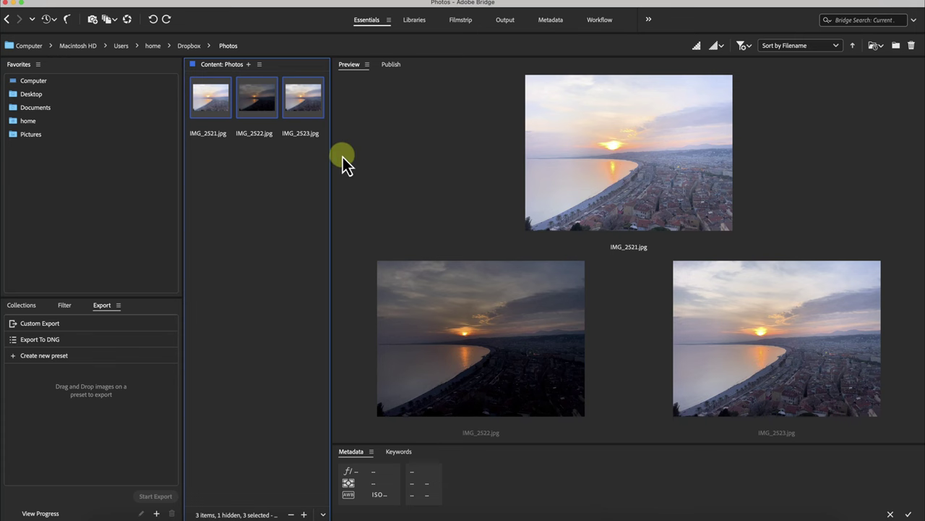
click(301, 111)
click(258, 106)
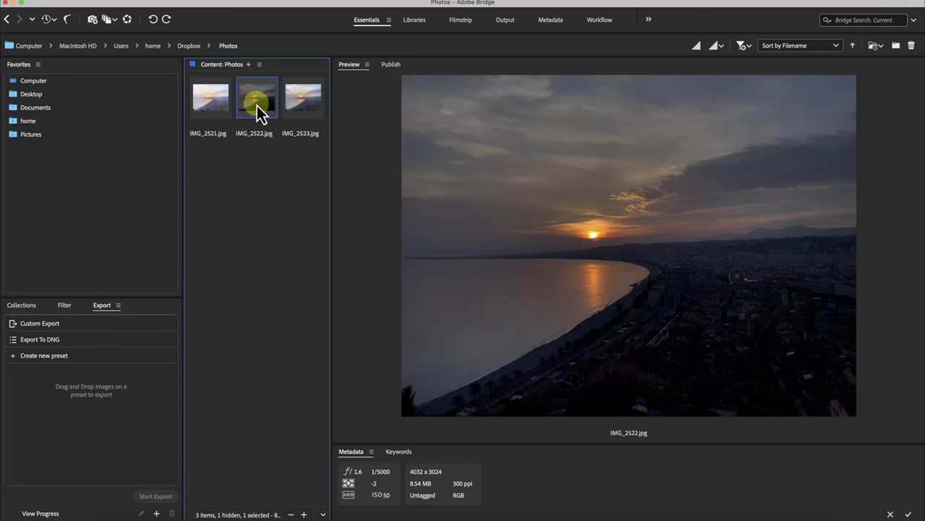
click(221, 111)
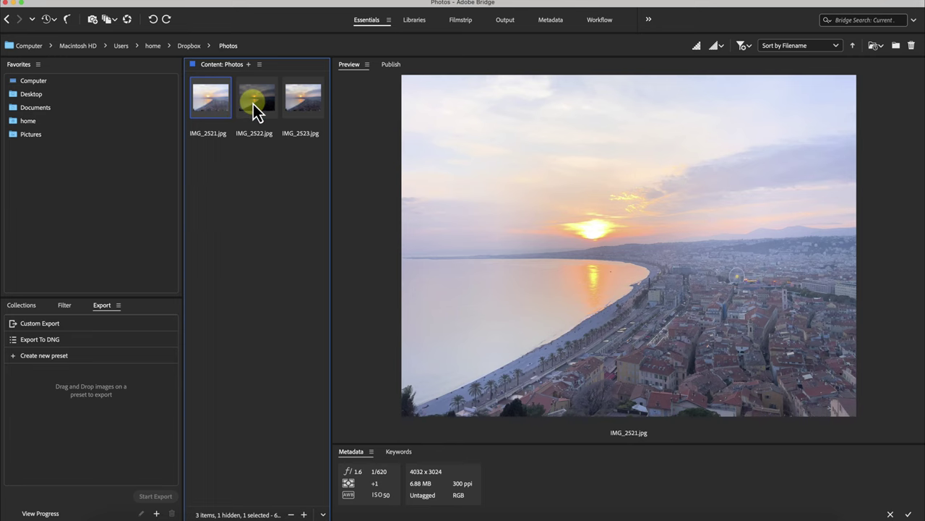
click(253, 103)
click(306, 105)
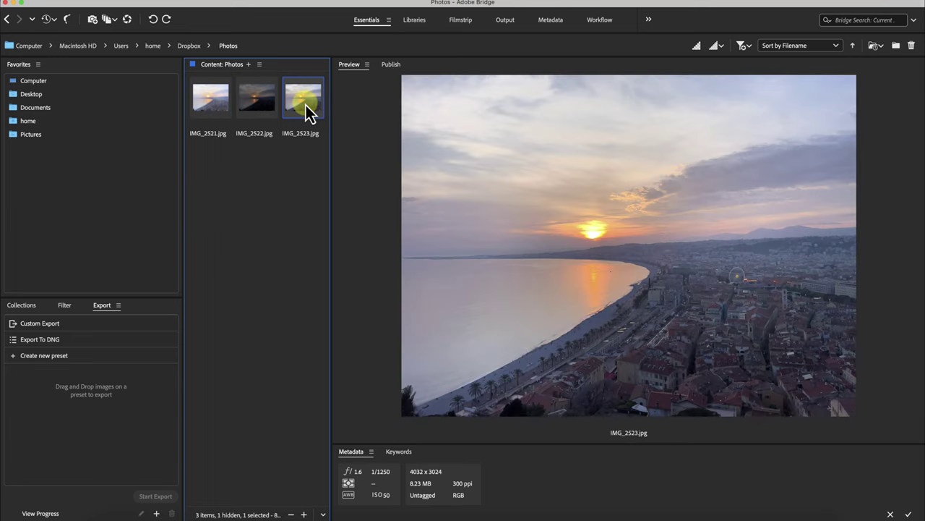
click(759, 298)
drag(795, 329, 603, 273)
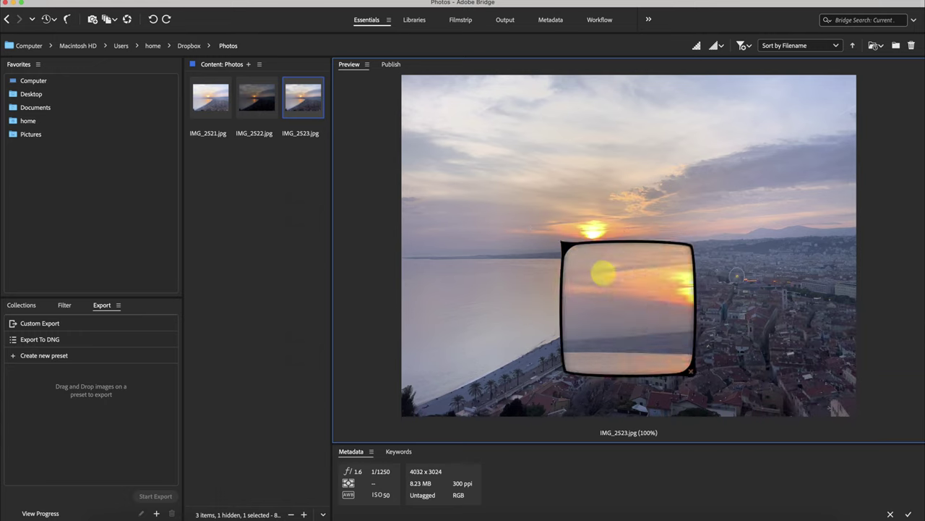
click(275, 170)
drag(199, 155, 759, 514)
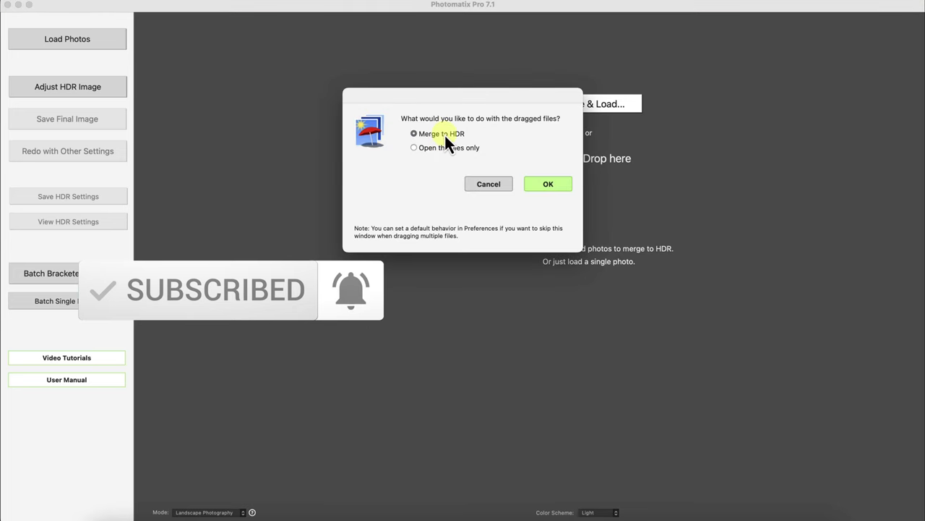
Merge the dropped photos to HDR and check the exposures of all three
click(549, 184)
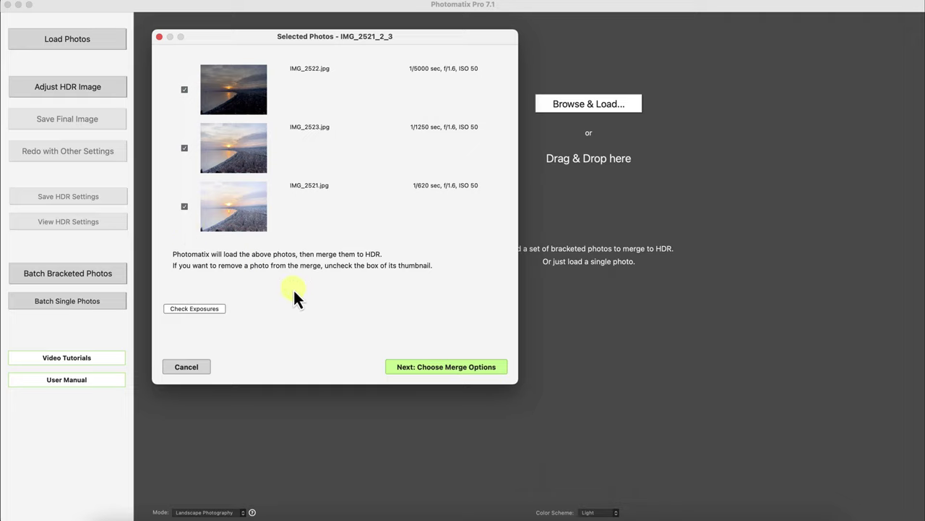
click(186, 308)
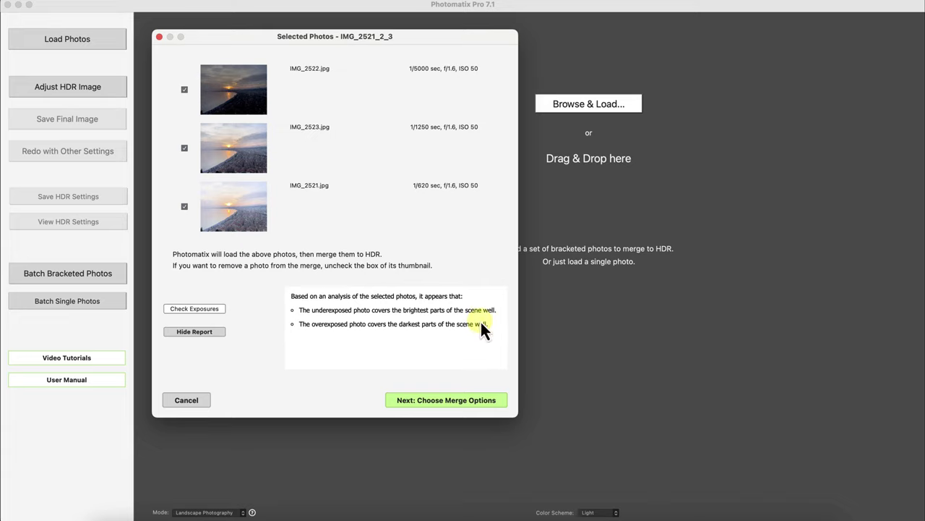
Use Hand-held (large shifts) alignment and noise reduction on all source images at 131% strength
click(449, 404)
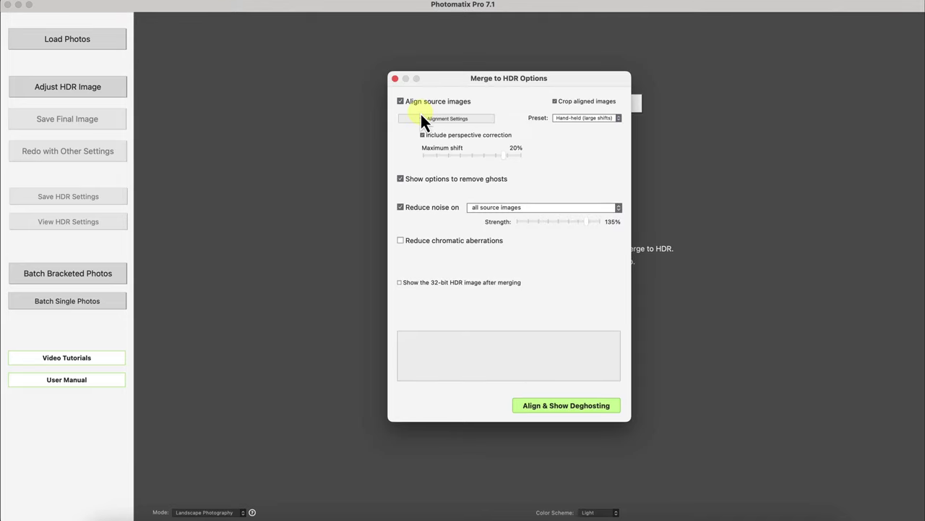
mouse_move(452, 107)
click(600, 120)
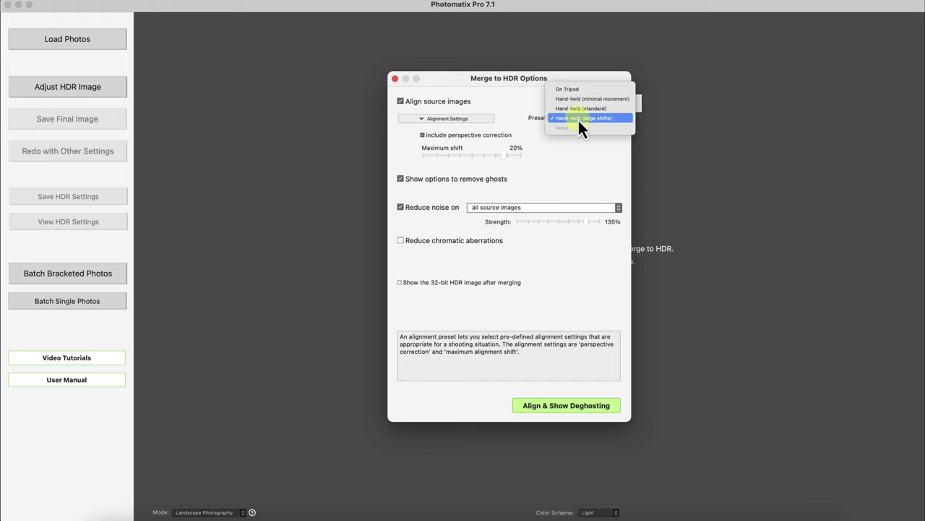
click(609, 118)
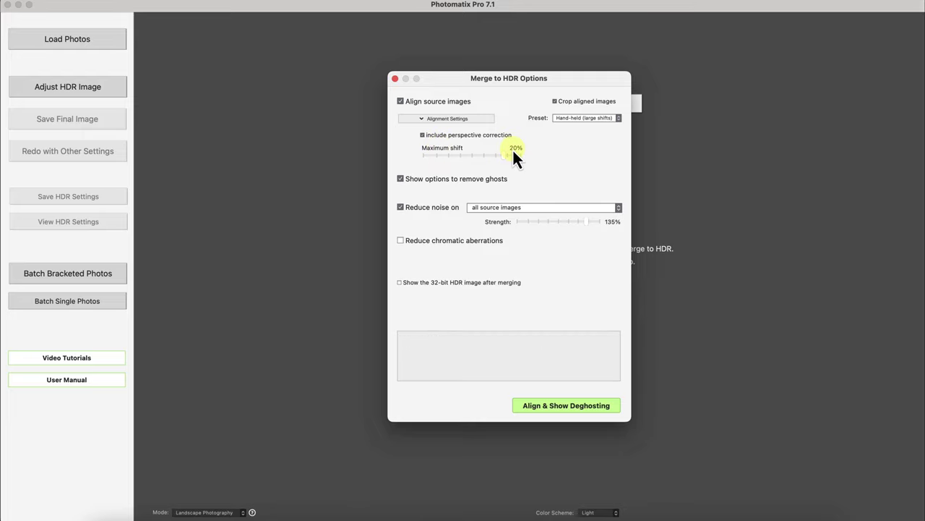
mouse_move(514, 157)
mouse_move(414, 181)
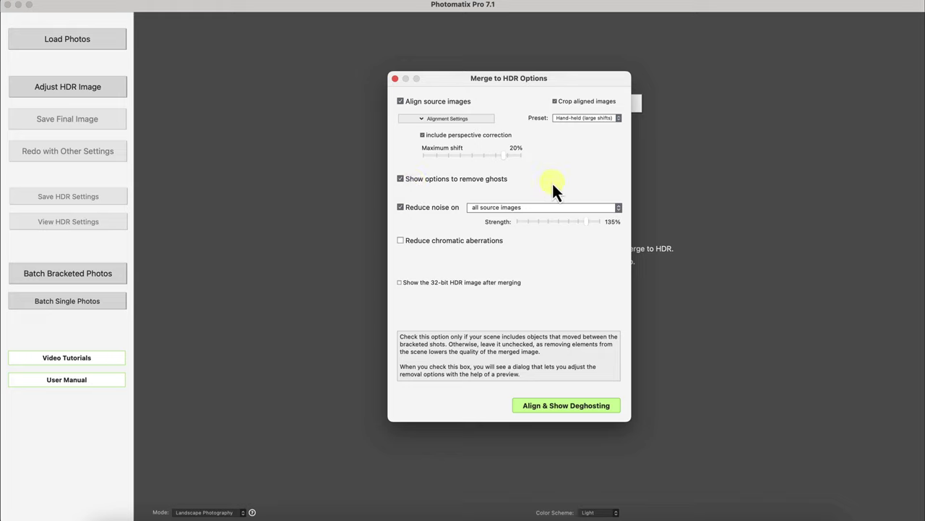
mouse_move(423, 212)
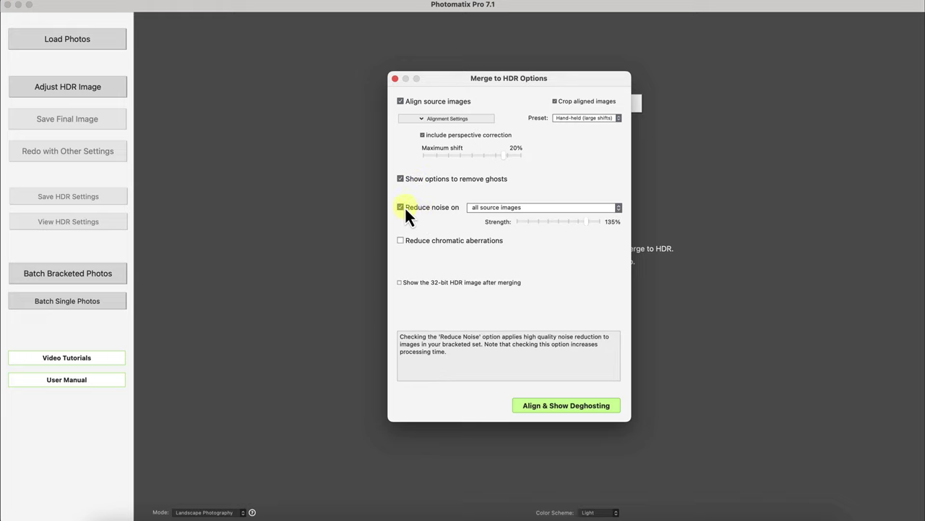
click(535, 207)
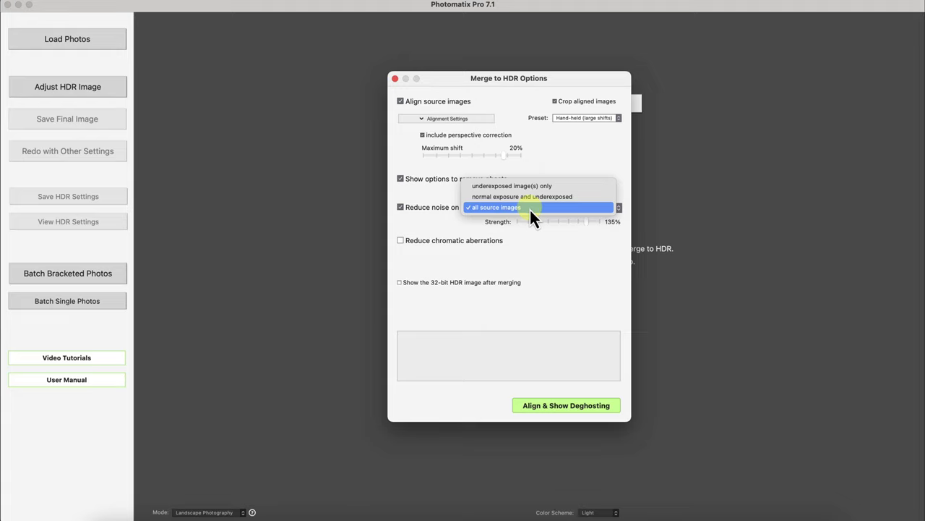
click(530, 209)
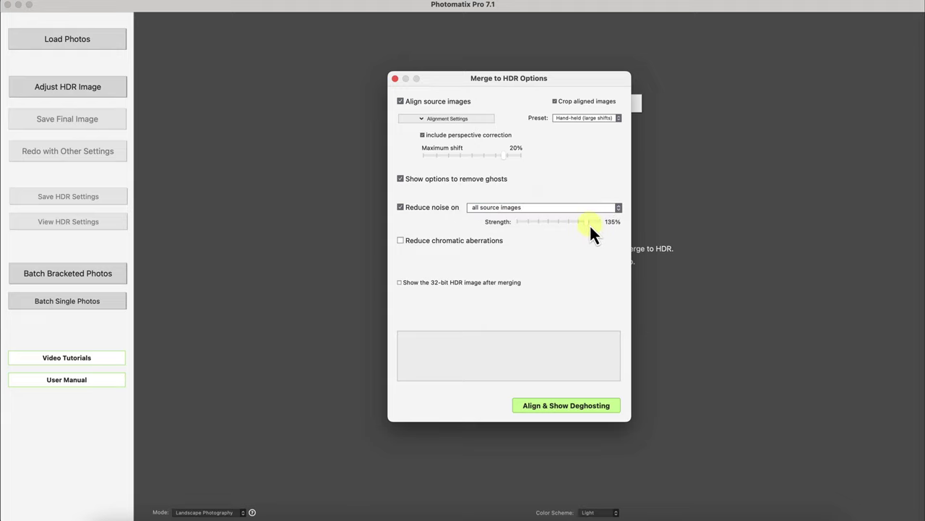
mouse_move(589, 223)
mouse_down()
mouse_move(561, 220)
mouse_move(579, 222)
mouse_up()
mouse_move(410, 244)
mouse_move(437, 287)
Align the photos, then mark a region as ghosted and remove that selection again
click(579, 409)
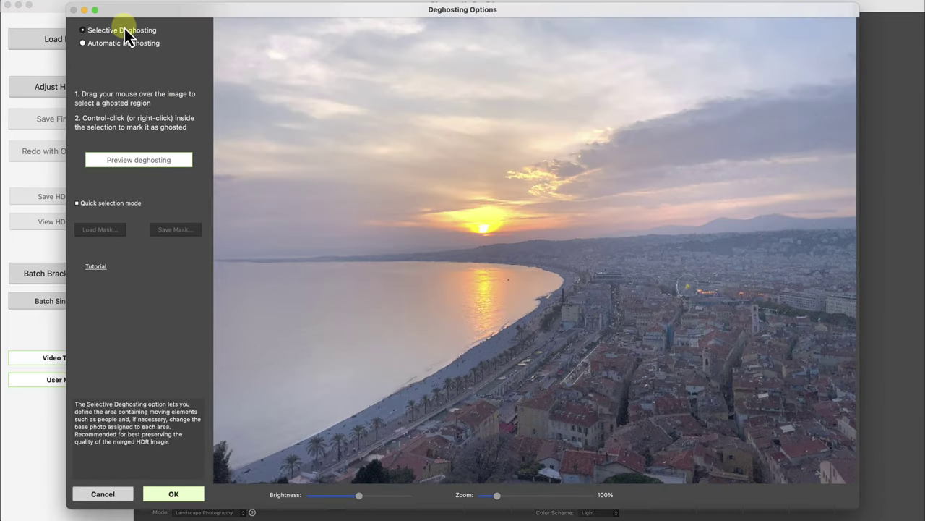
right_click(515, 283)
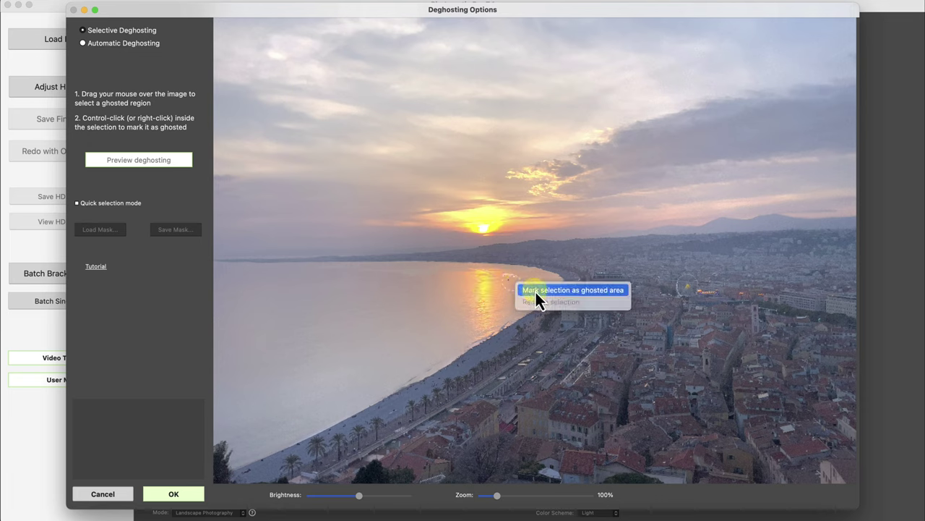
click(536, 293)
right_click(514, 285)
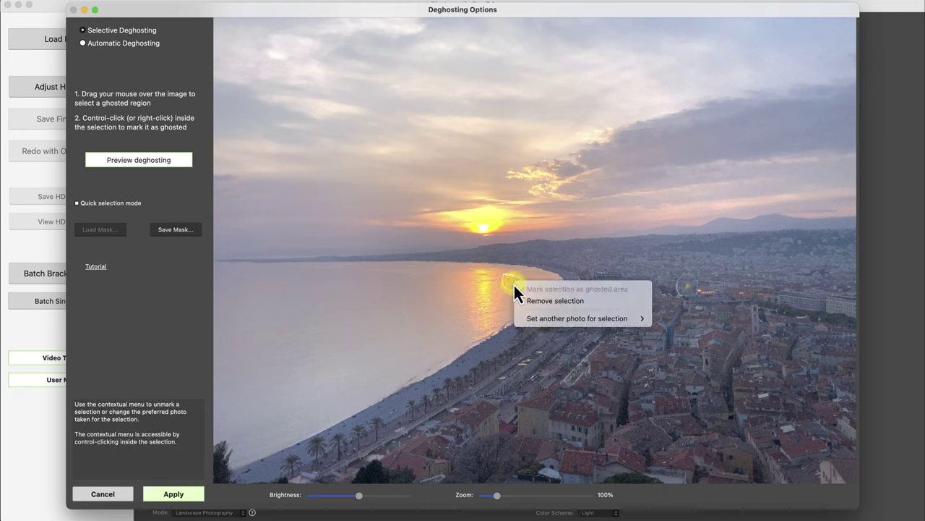
click(533, 300)
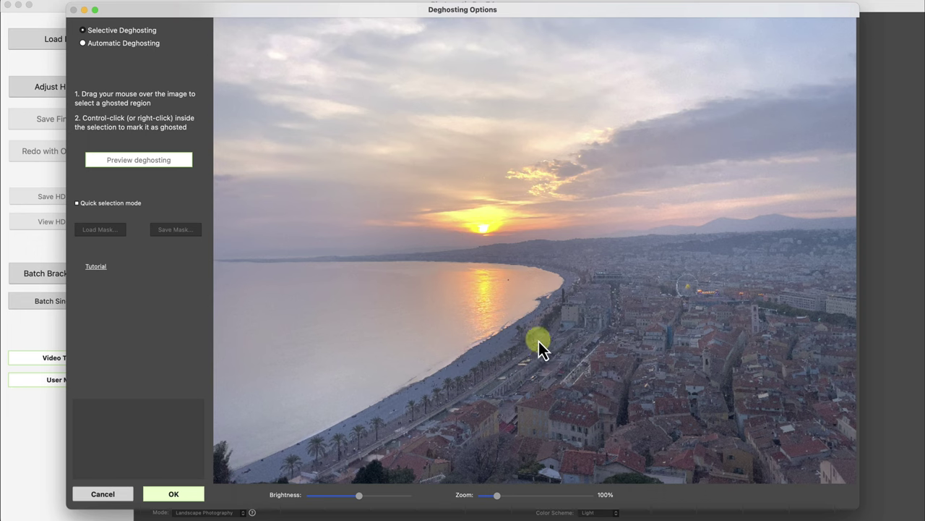
Apply Automatic Deghosting at Very Mild strength
click(100, 47)
mouse_move(78, 86)
mouse_down()
mouse_move(206, 89)
mouse_move(77, 84)
mouse_move(87, 85)
mouse_up()
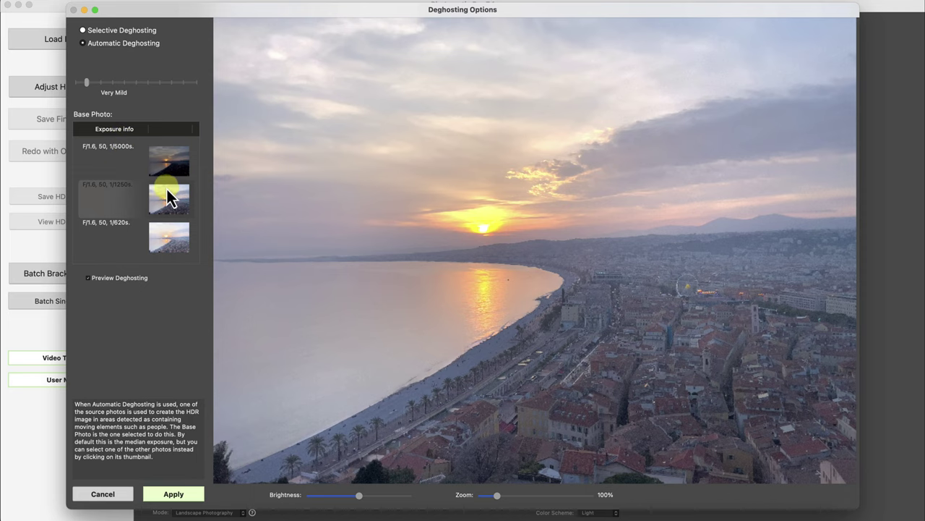
click(173, 497)
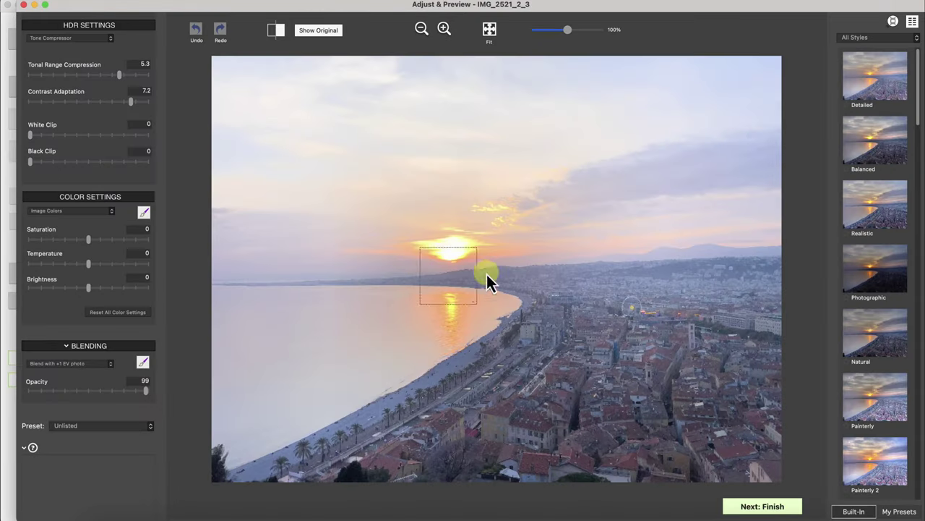
Compare the Detailed, Balanced and Realistic styles, settle on Photographic, and show the HDR methods
click(874, 73)
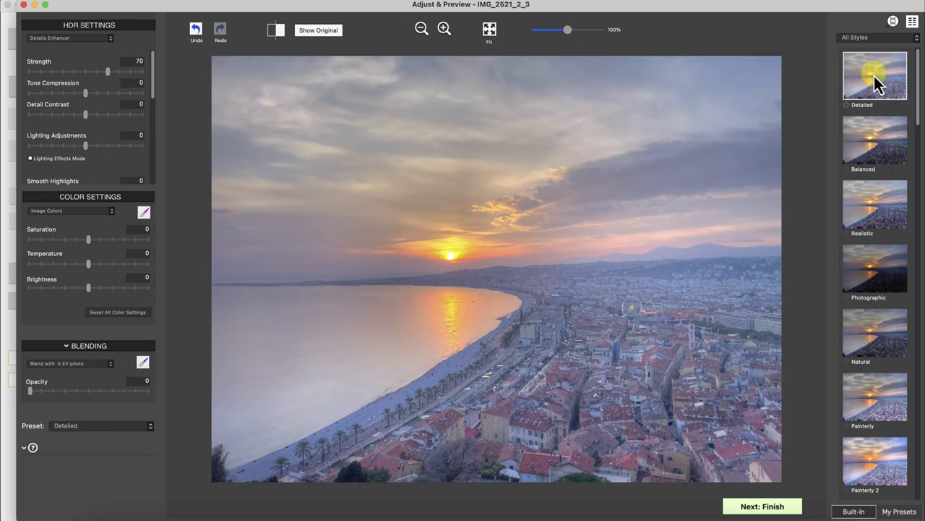
click(876, 135)
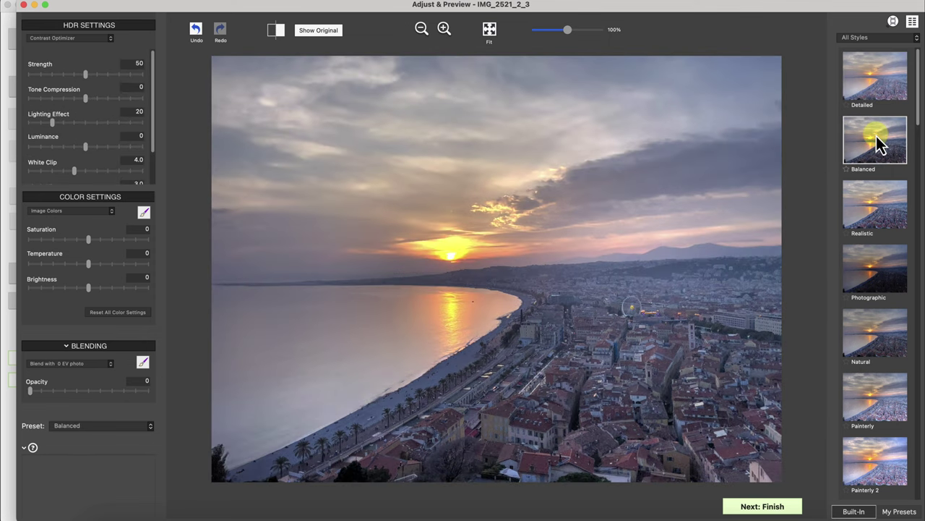
click(872, 215)
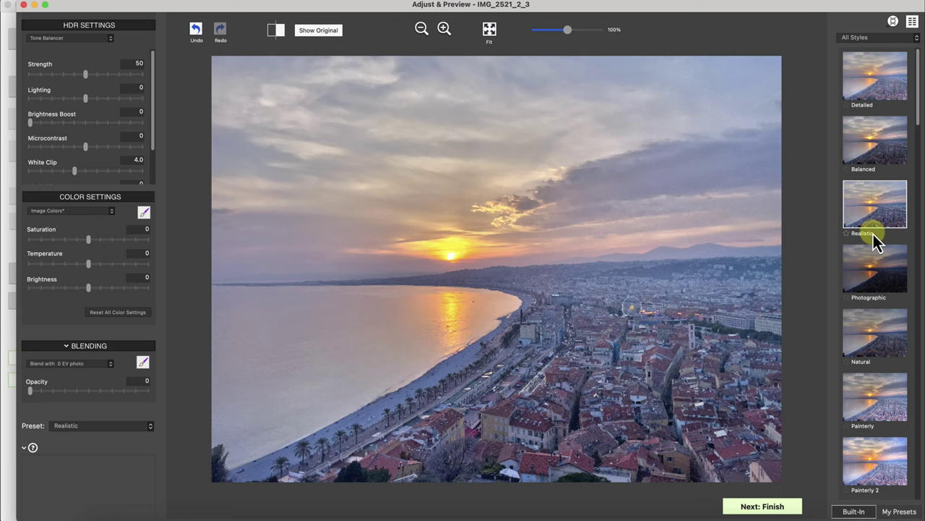
click(877, 267)
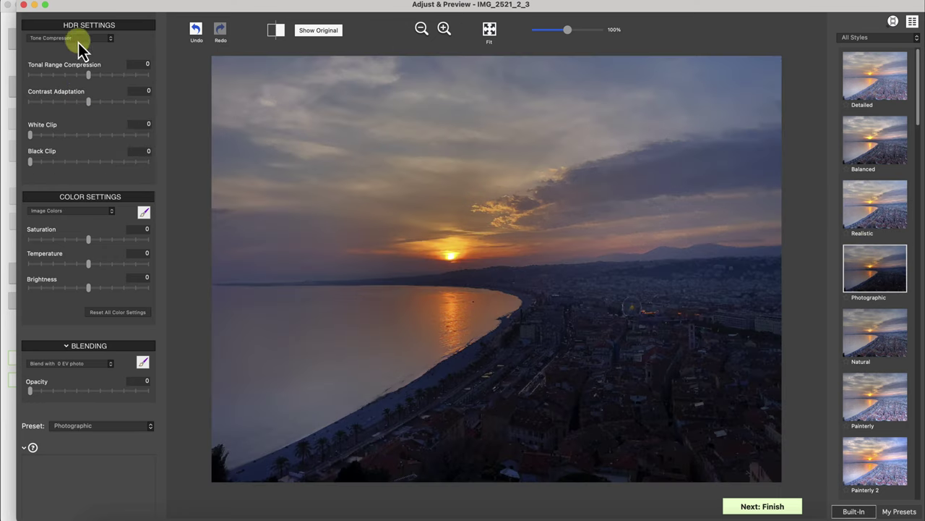
mouse_move(91, 86)
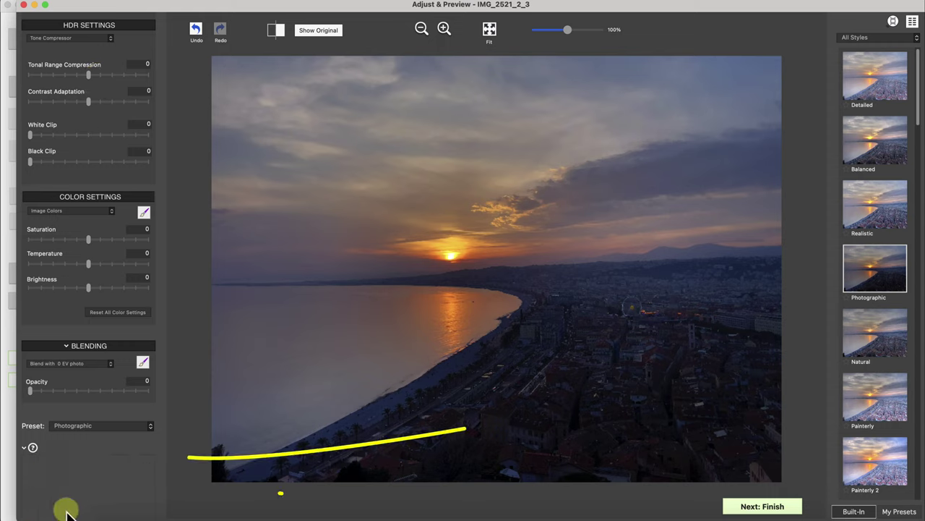
mouse_move(61, 76)
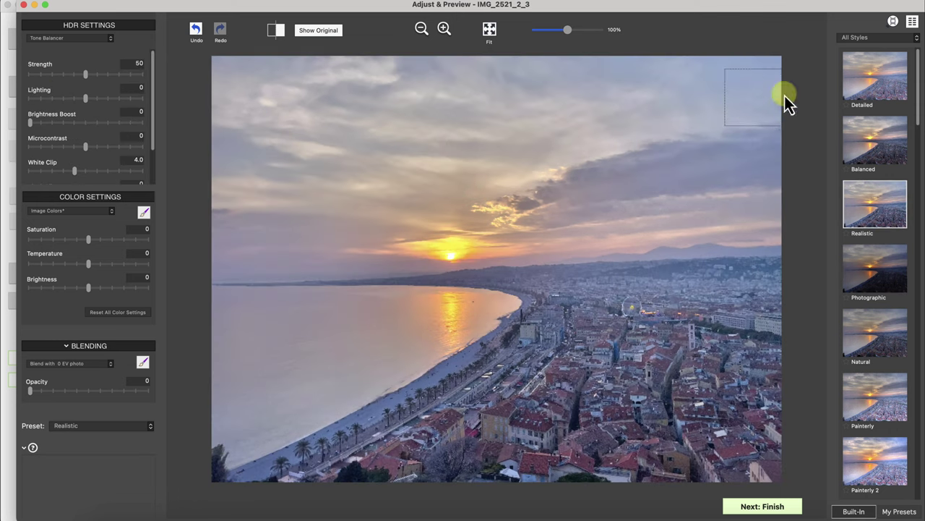
click(853, 83)
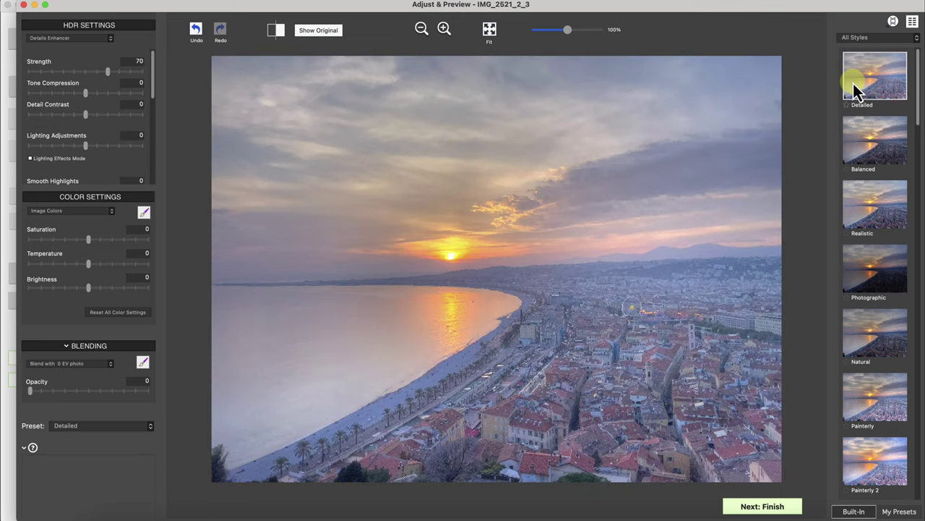
click(865, 147)
click(871, 209)
click(866, 269)
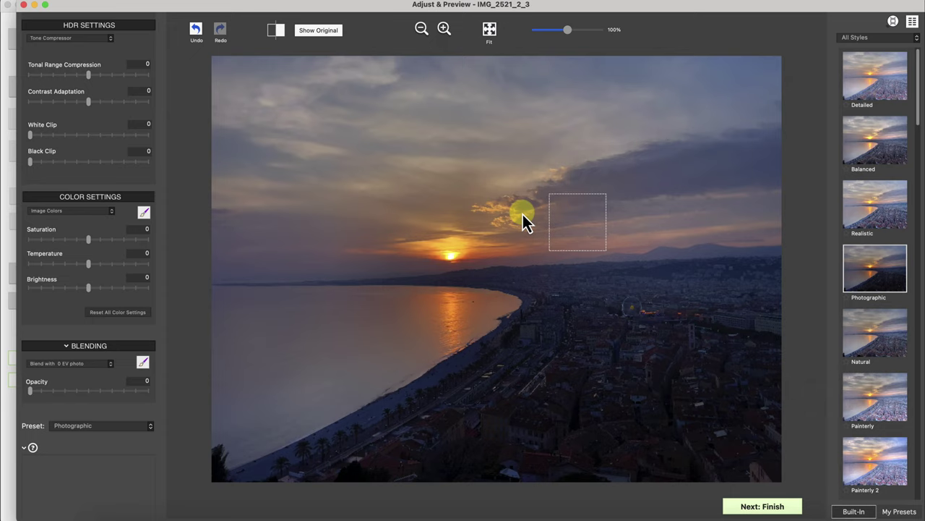
click(67, 43)
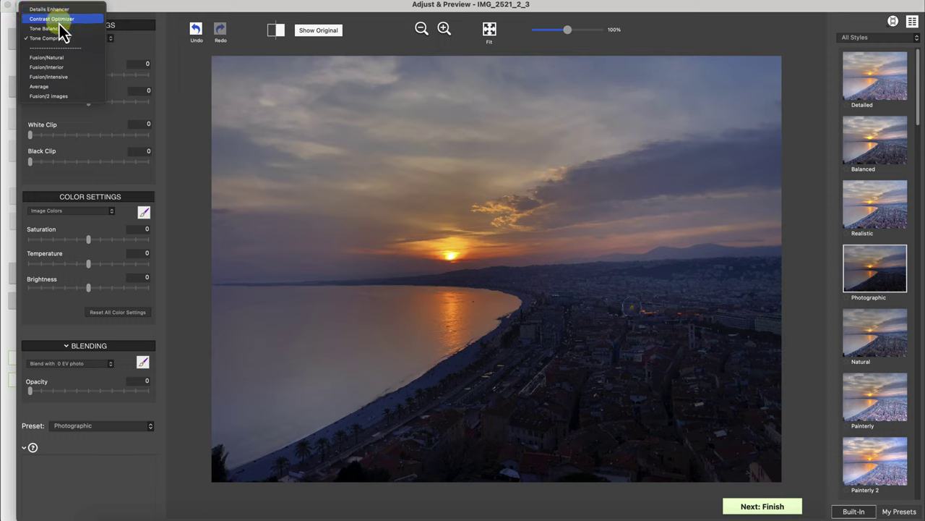
Keep Tone Compressor, preview Painterly 5, Monochrome 3, Balanced and Realistic, then return to Photographic
click(915, 101)
drag(916, 112, 920, 187)
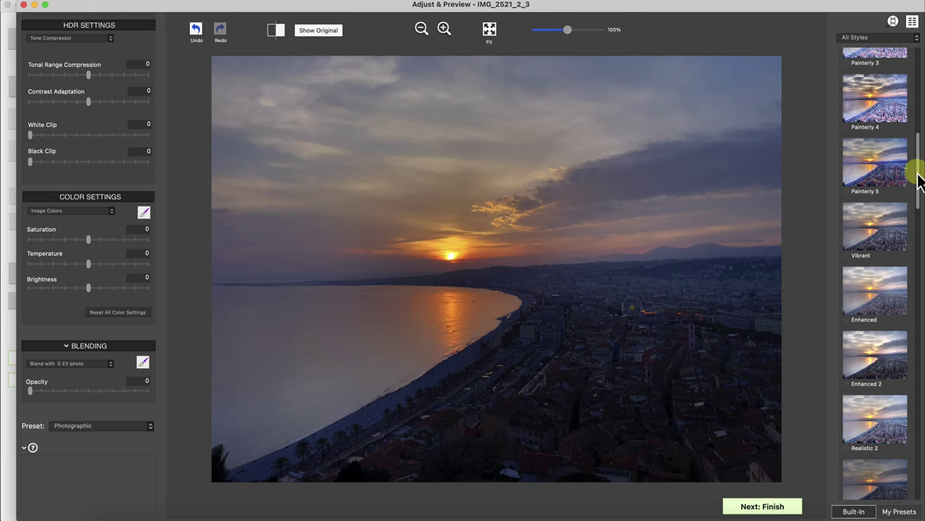
click(871, 171)
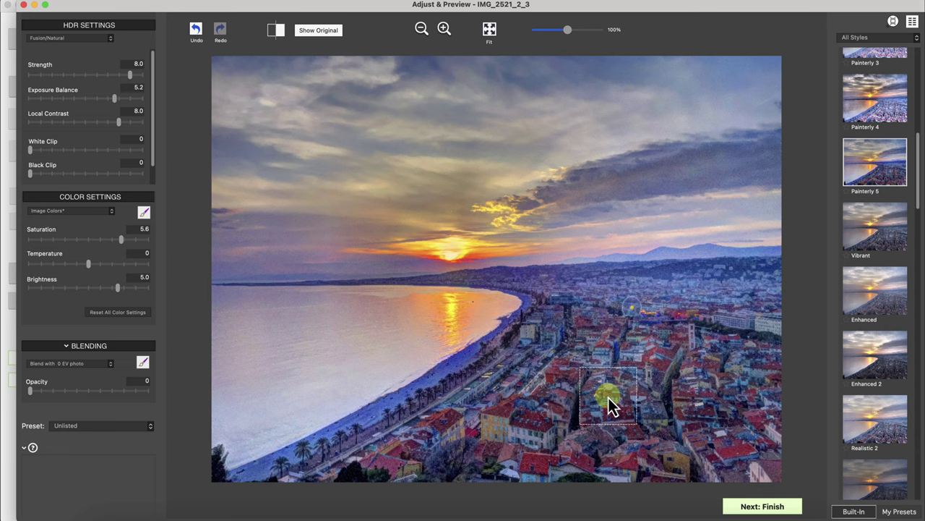
drag(609, 398, 604, 372)
drag(915, 181, 915, 434)
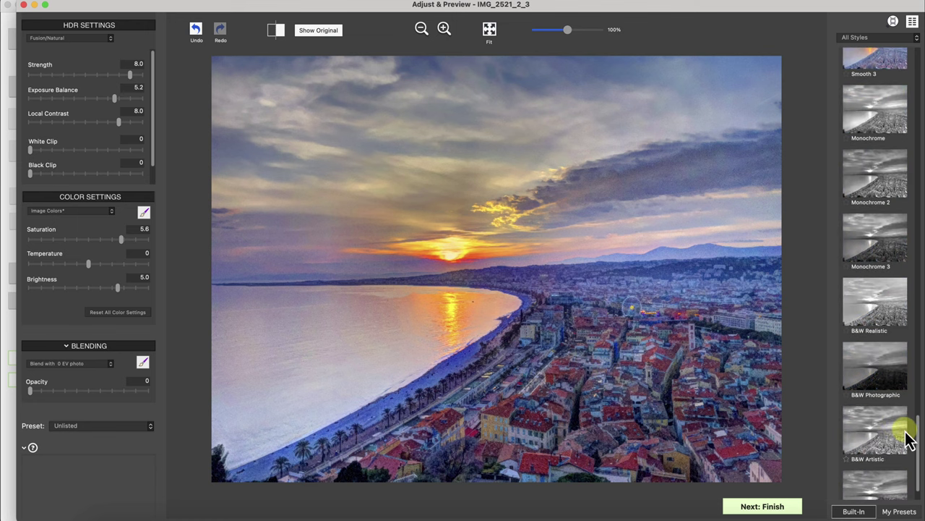
click(869, 245)
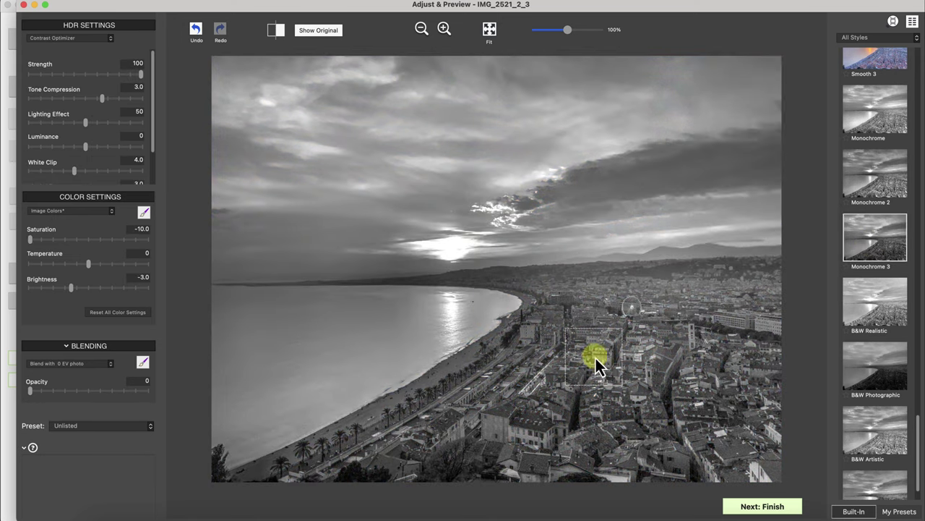
drag(922, 450, 916, 78)
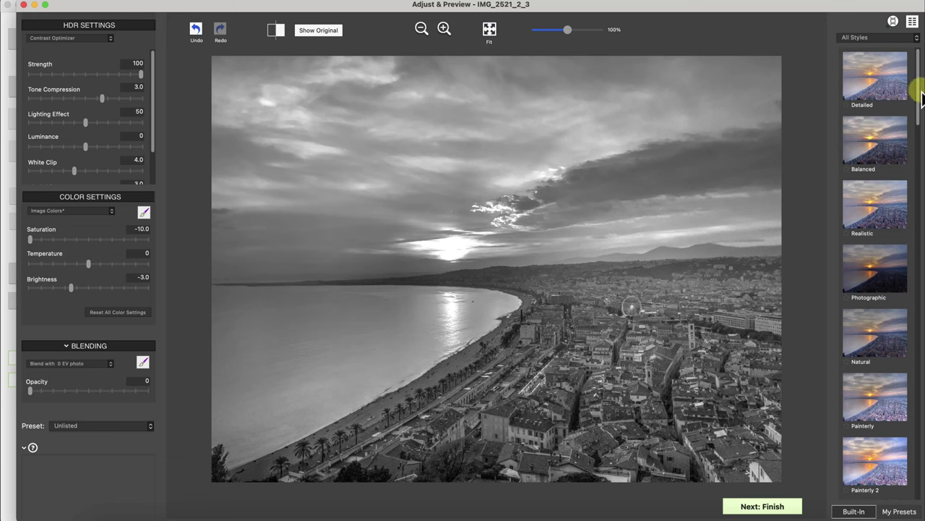
click(892, 144)
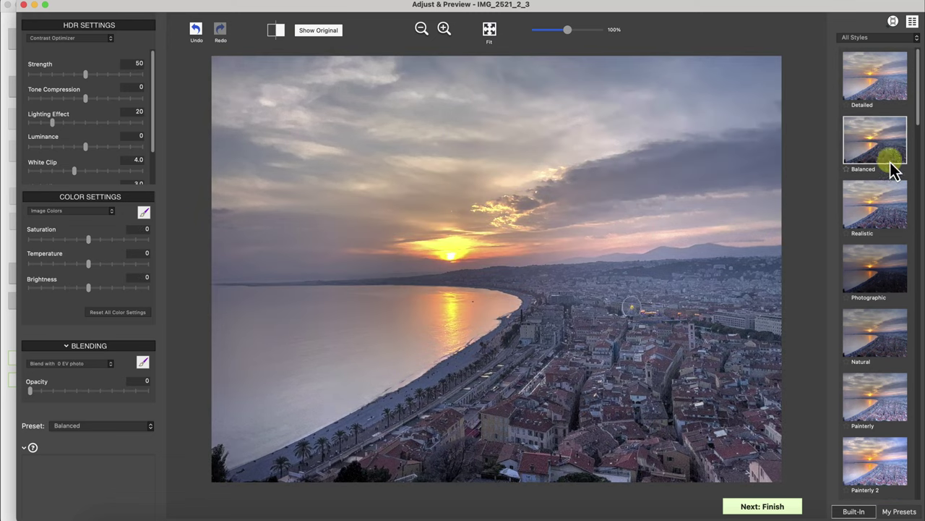
click(884, 203)
click(879, 271)
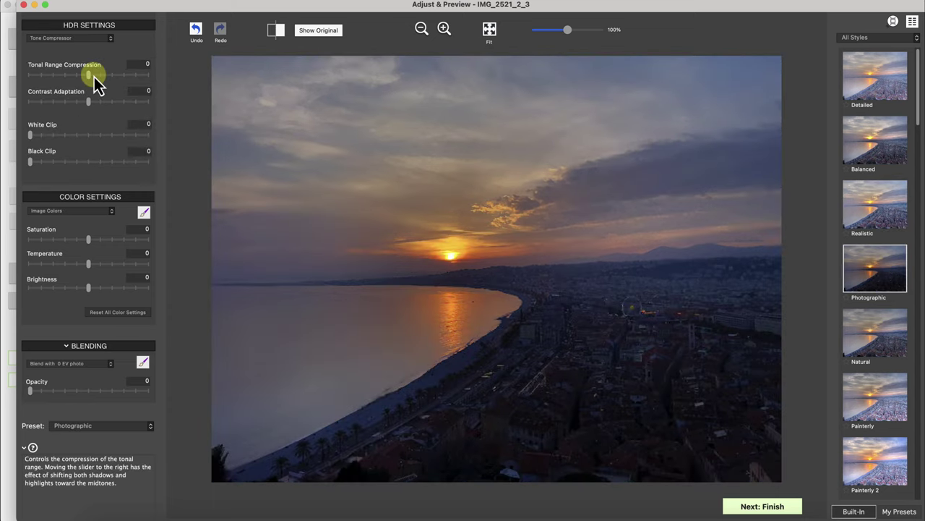
Set Tonal Range Compression to 2.6 and Contrast Adaptation to 4.5
mouse_move(90, 75)
mouse_down()
mouse_move(118, 75)
mouse_move(97, 75)
mouse_up()
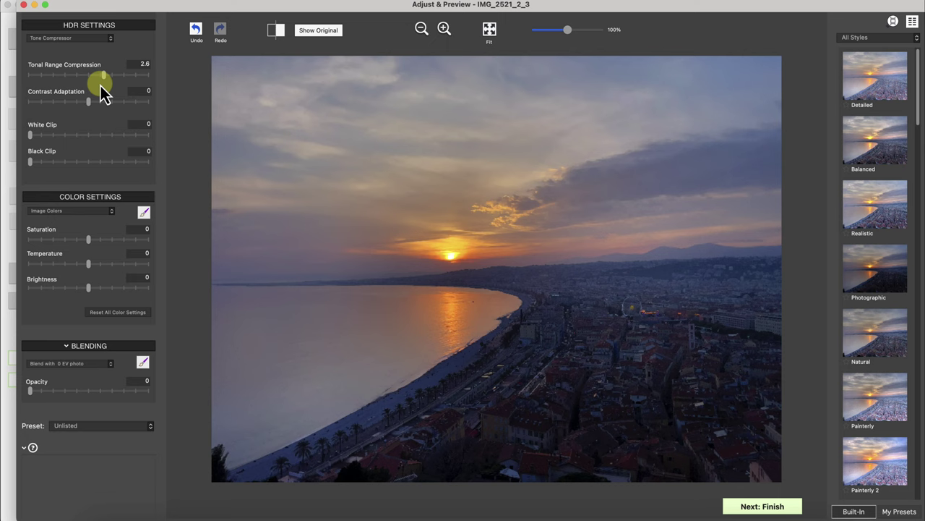
drag(88, 104, 107, 104)
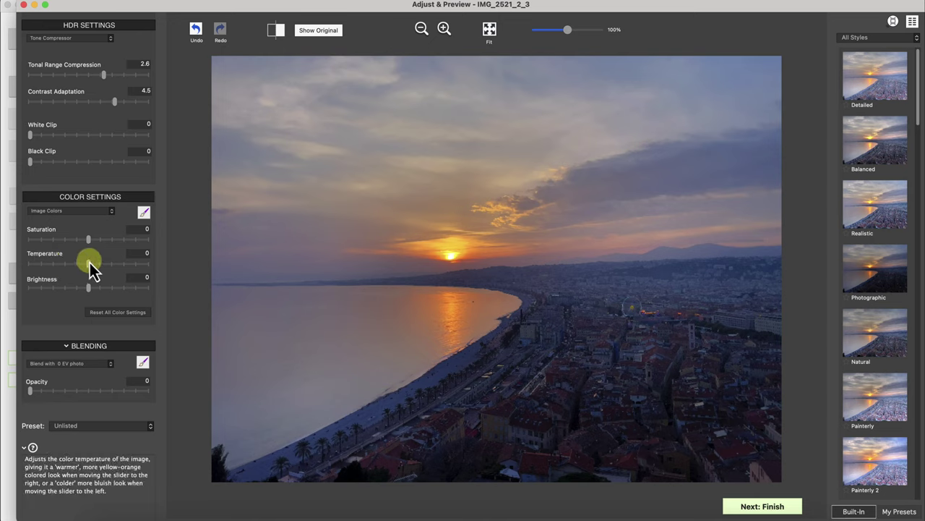
mouse_move(89, 264)
mouse_down()
mouse_move(107, 265)
mouse_move(89, 264)
mouse_up()
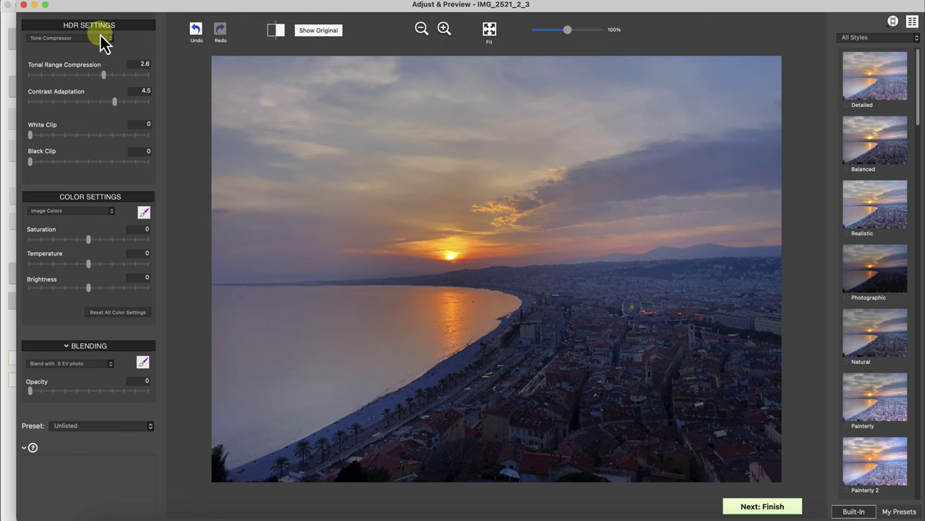
click(78, 38)
click(75, 30)
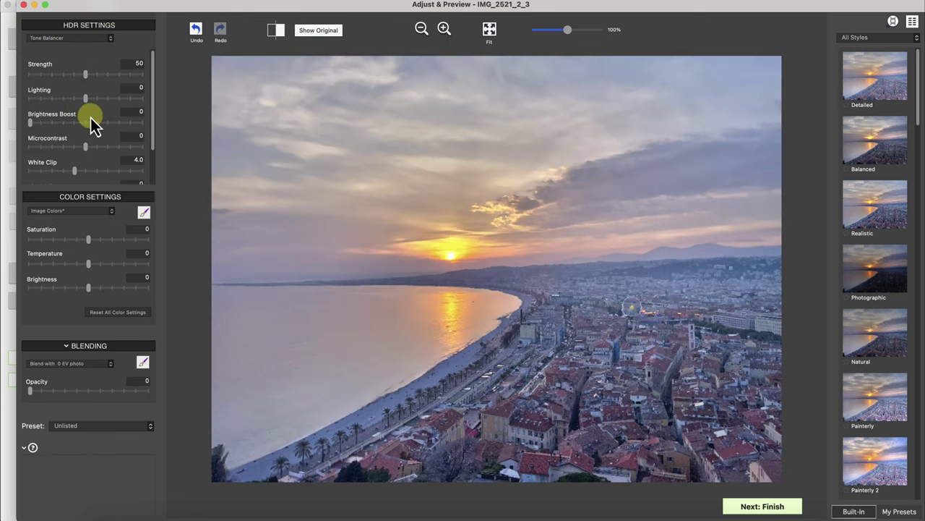
drag(43, 127, 25, 133)
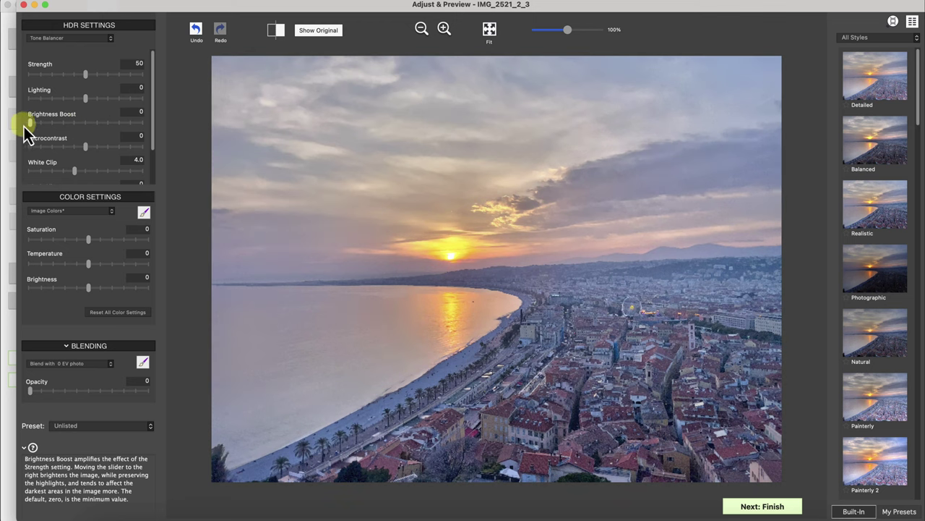
drag(86, 145, 49, 146)
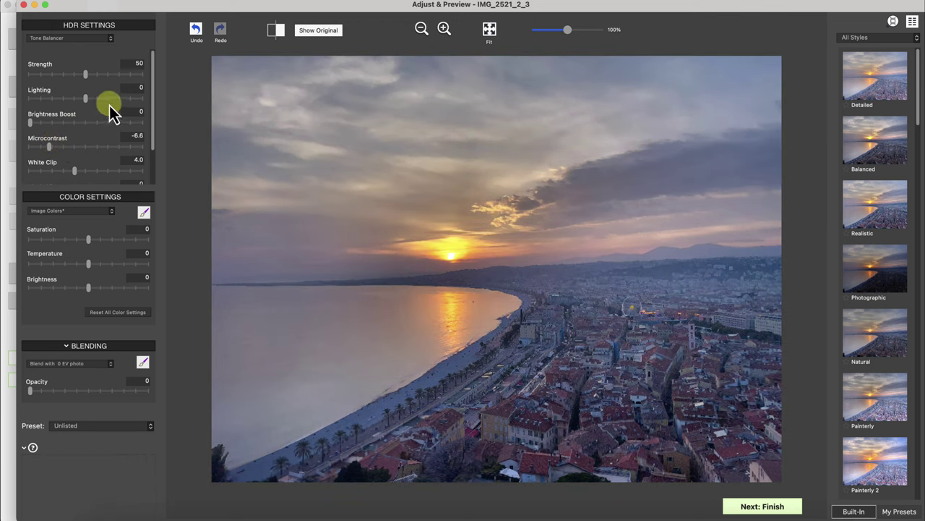
click(83, 39)
click(81, 50)
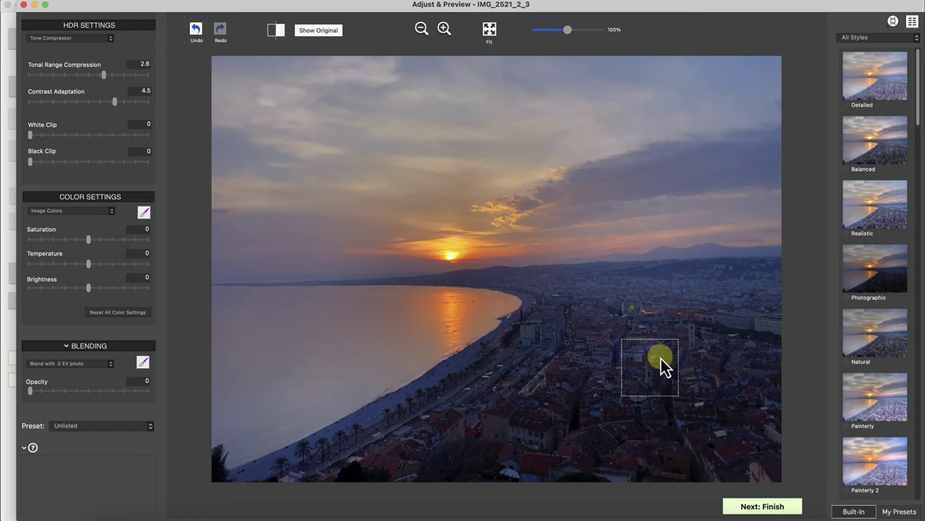
Blend with the +1 EV photo and raise the blend opacity to full
click(77, 363)
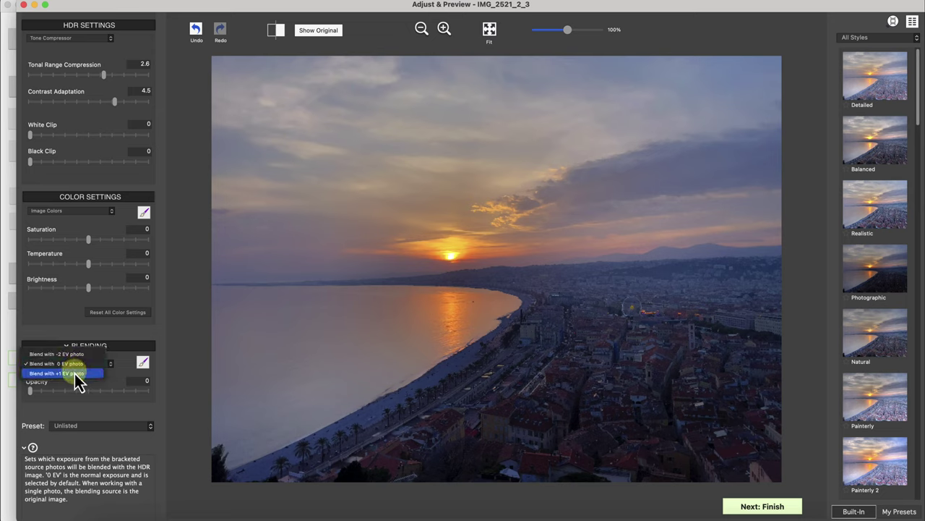
click(77, 373)
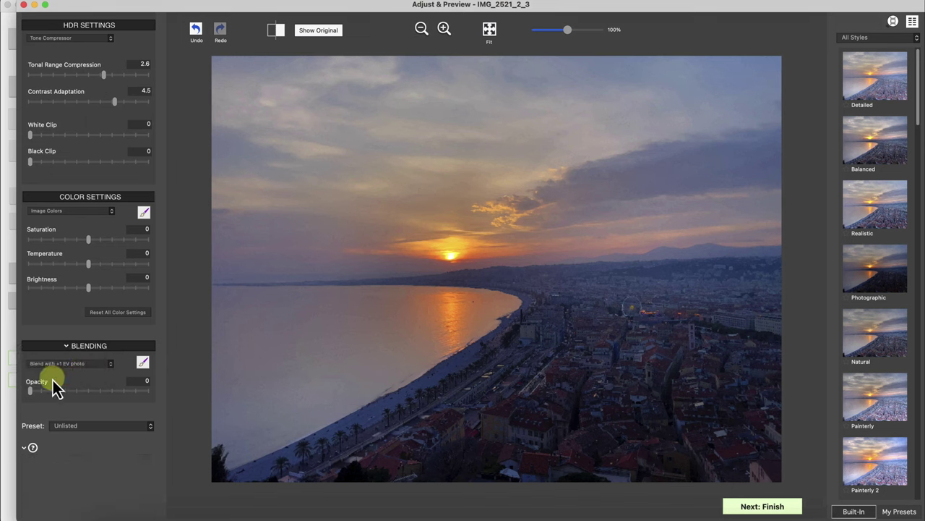
mouse_move(36, 391)
drag(34, 393, 147, 395)
Brush the blend over the upper-left sky, then close the brush tool
click(142, 363)
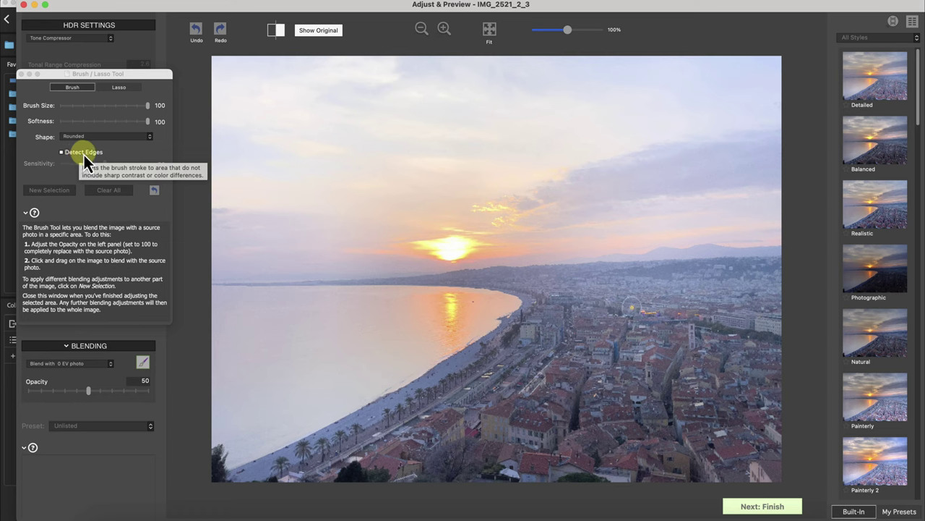
mouse_move(436, 137)
mouse_down()
mouse_move(217, 101)
mouse_move(473, 112)
mouse_move(490, 136)
mouse_move(459, 201)
mouse_move(473, 221)
mouse_move(452, 222)
mouse_move(369, 213)
mouse_move(410, 208)
mouse_move(222, 198)
mouse_move(249, 111)
mouse_move(410, 164)
mouse_move(385, 218)
mouse_move(412, 228)
mouse_move(584, 207)
mouse_move(743, 204)
mouse_move(752, 83)
mouse_move(614, 77)
mouse_move(728, 97)
mouse_move(709, 135)
mouse_move(770, 164)
mouse_move(610, 101)
mouse_move(227, 98)
mouse_move(212, 228)
mouse_move(700, 201)
mouse_move(679, 203)
mouse_move(744, 209)
mouse_move(744, 217)
mouse_move(561, 219)
mouse_move(476, 208)
mouse_move(467, 217)
mouse_move(540, 235)
mouse_move(751, 245)
mouse_move(769, 178)
mouse_up()
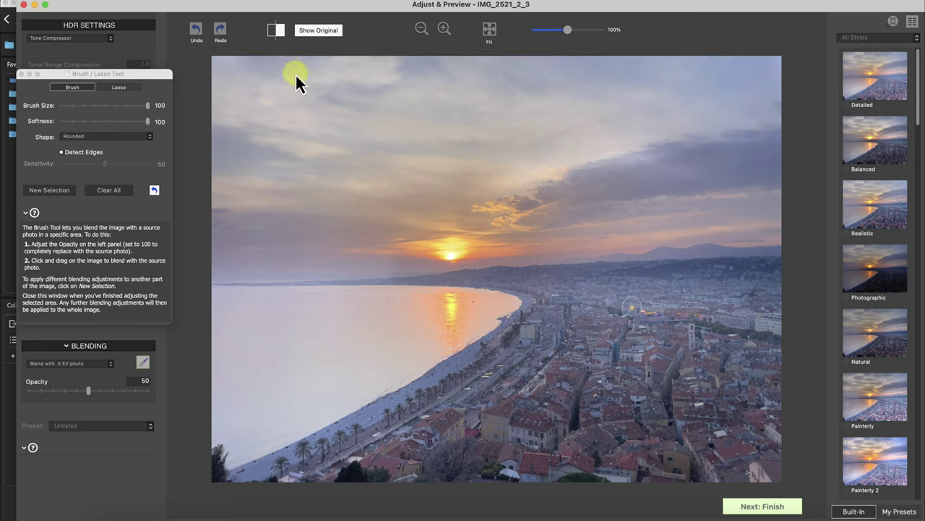
click(22, 74)
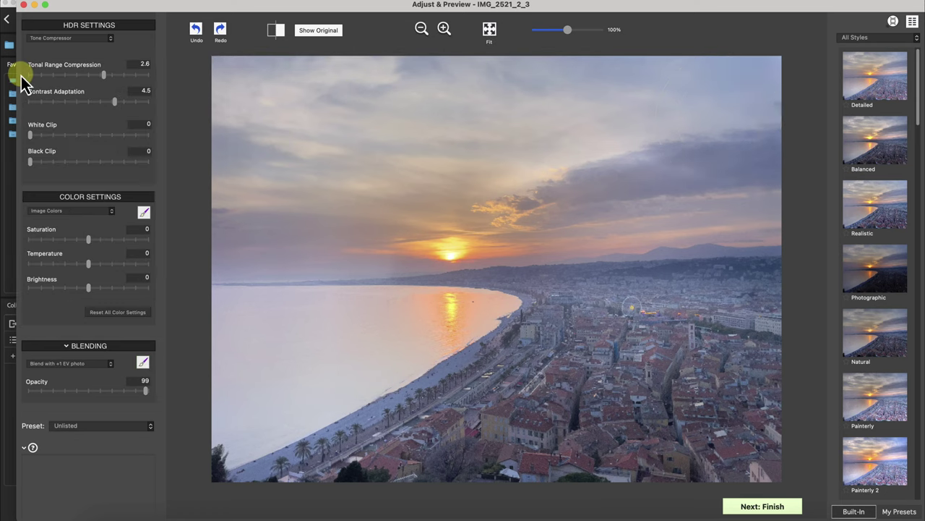
Lower the blend opacity and brush the +1 EV blend over the bay, shore and sunset reflection
mouse_move(147, 393)
mouse_down()
mouse_move(65, 383)
mouse_move(159, 394)
mouse_move(92, 390)
mouse_up()
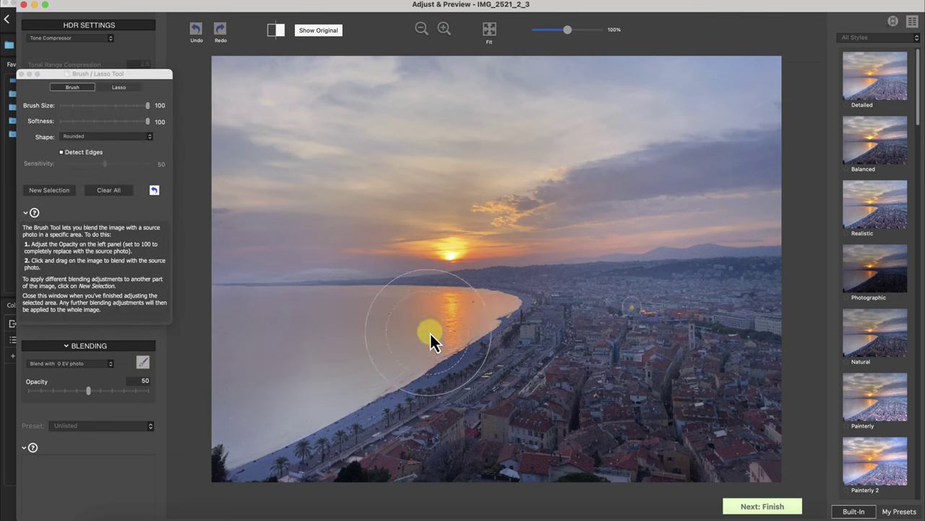
mouse_move(429, 334)
mouse_down()
mouse_move(468, 326)
mouse_move(297, 381)
mouse_move(211, 426)
mouse_move(256, 359)
mouse_move(382, 346)
mouse_move(476, 319)
mouse_move(280, 357)
mouse_move(209, 403)
mouse_move(283, 334)
mouse_up()
click(154, 190)
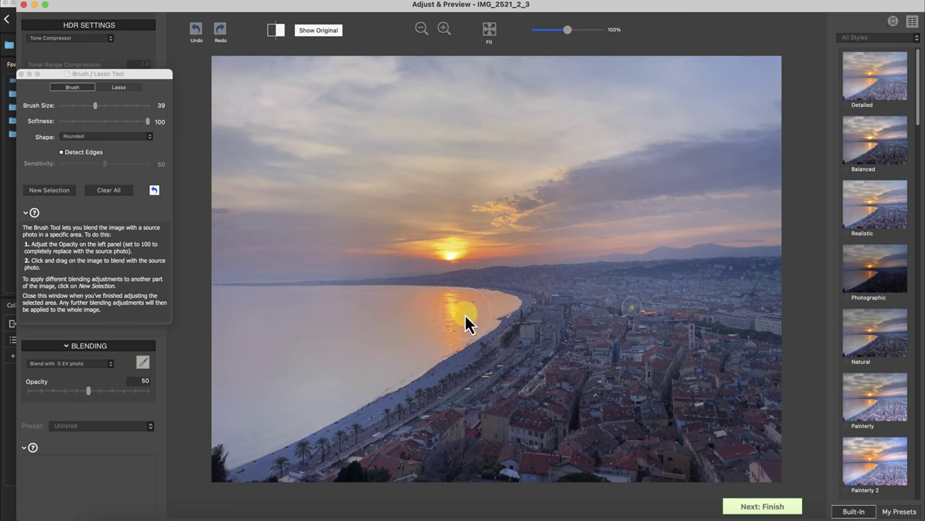
mouse_move(467, 316)
mouse_down()
mouse_move(357, 354)
mouse_move(325, 314)
mouse_move(227, 310)
mouse_move(213, 376)
mouse_up()
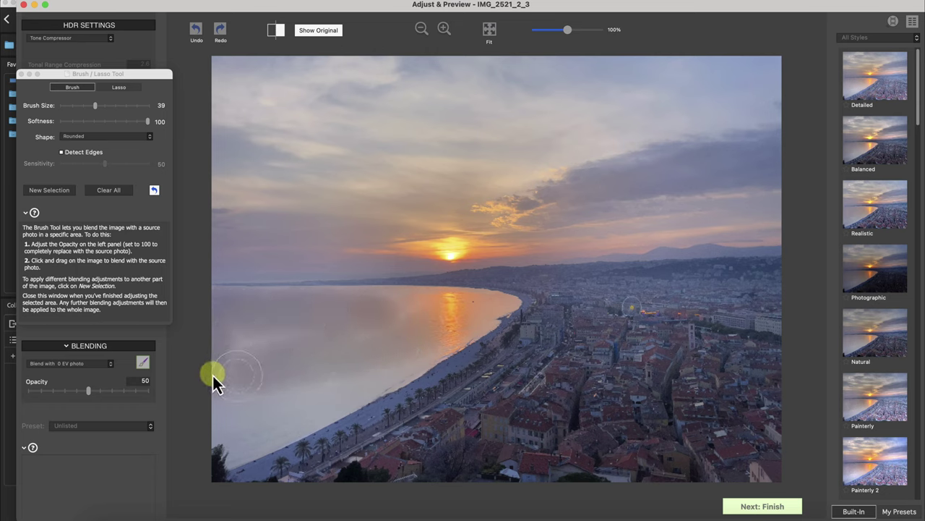
mouse_move(227, 435)
mouse_down()
mouse_move(369, 360)
mouse_move(262, 376)
mouse_move(268, 326)
mouse_move(236, 390)
mouse_up()
drag(238, 439, 340, 392)
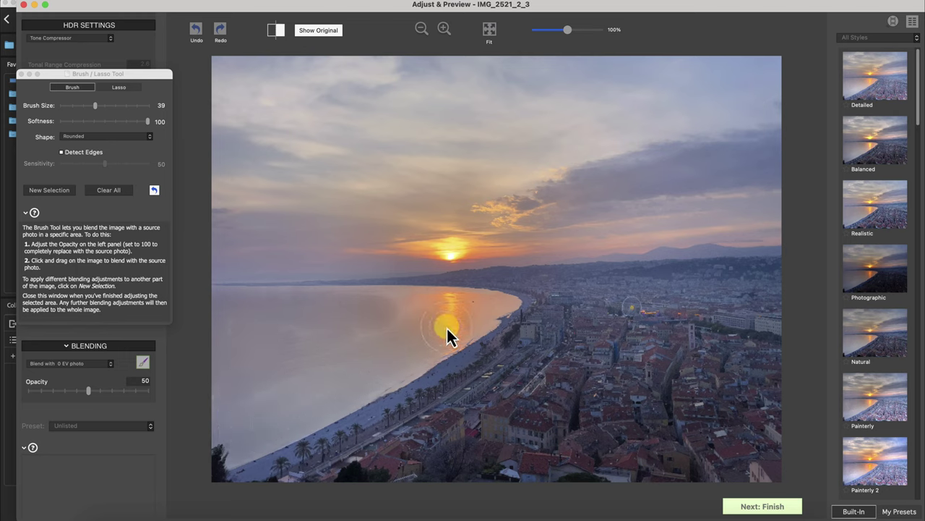
mouse_move(485, 310)
mouse_down()
mouse_move(494, 309)
mouse_move(388, 308)
mouse_up()
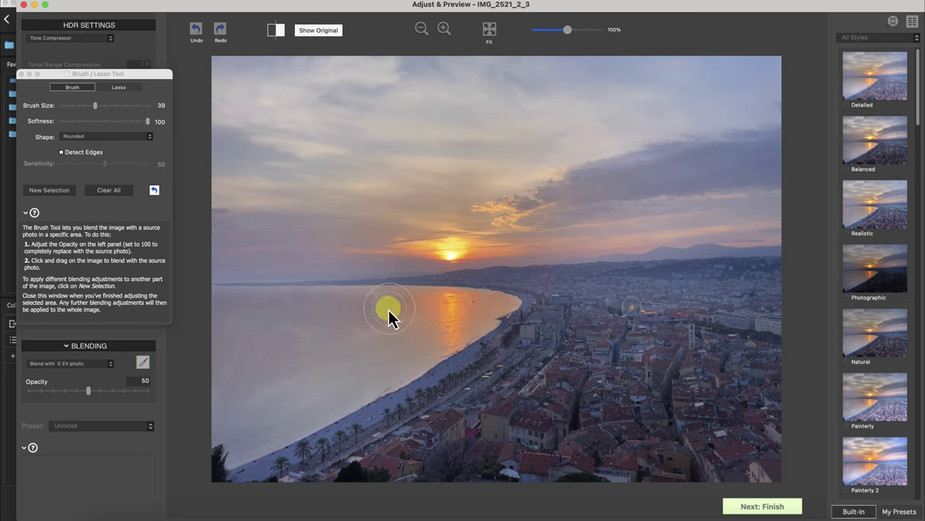
mouse_move(332, 314)
mouse_down()
mouse_move(252, 323)
mouse_move(296, 360)
mouse_up()
mouse_move(440, 332)
mouse_down()
mouse_move(283, 322)
mouse_move(233, 340)
mouse_up()
mouse_move(468, 315)
mouse_down()
mouse_move(338, 351)
mouse_move(222, 439)
mouse_move(207, 420)
mouse_up()
click(21, 73)
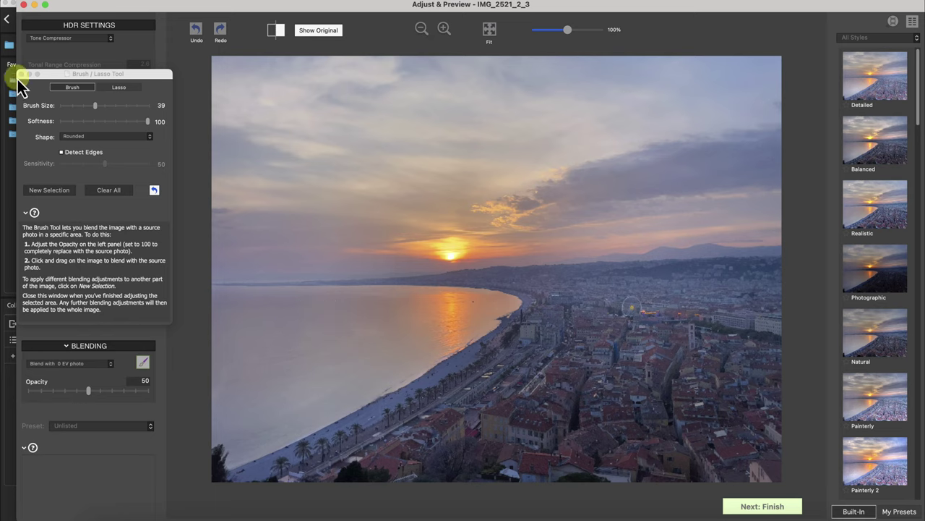
Set the blend opacity to 60 and inspect the town rooftops in a close-up
click(128, 314)
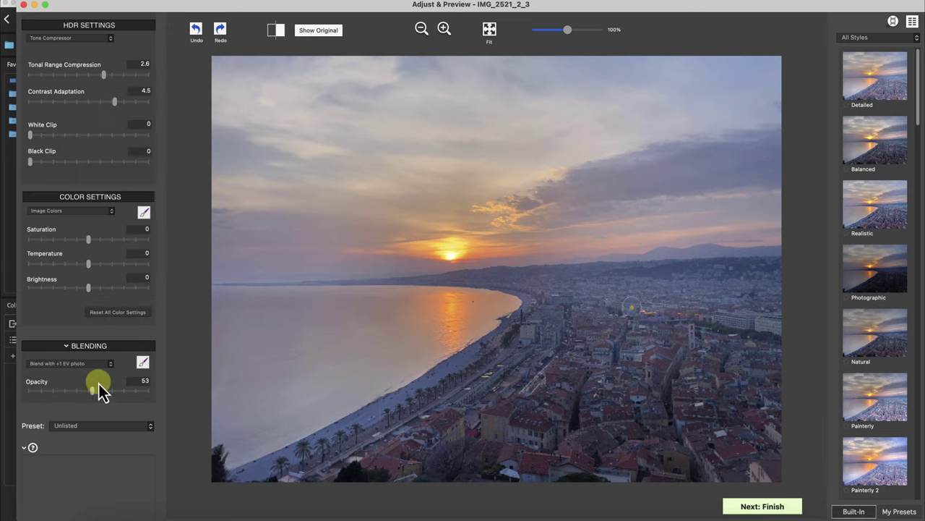
drag(98, 390, 103, 412)
click(576, 415)
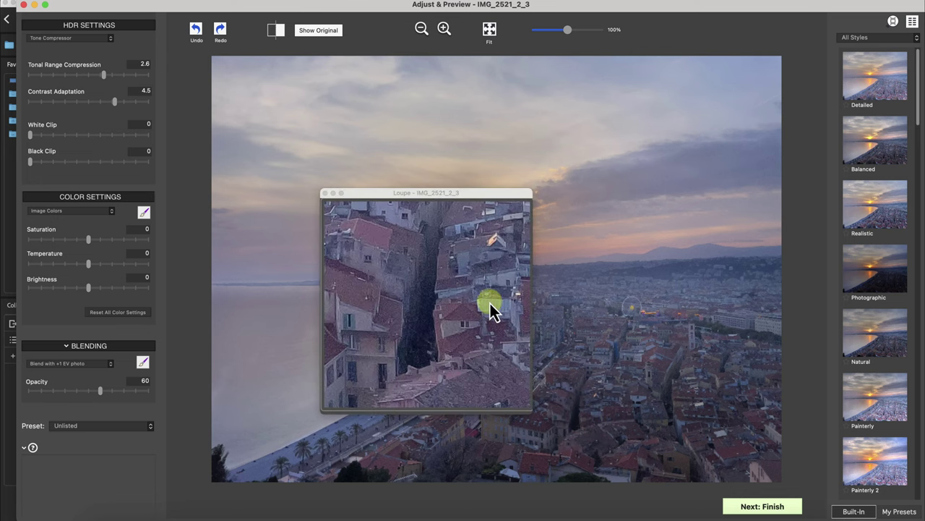
drag(459, 194, 576, 192)
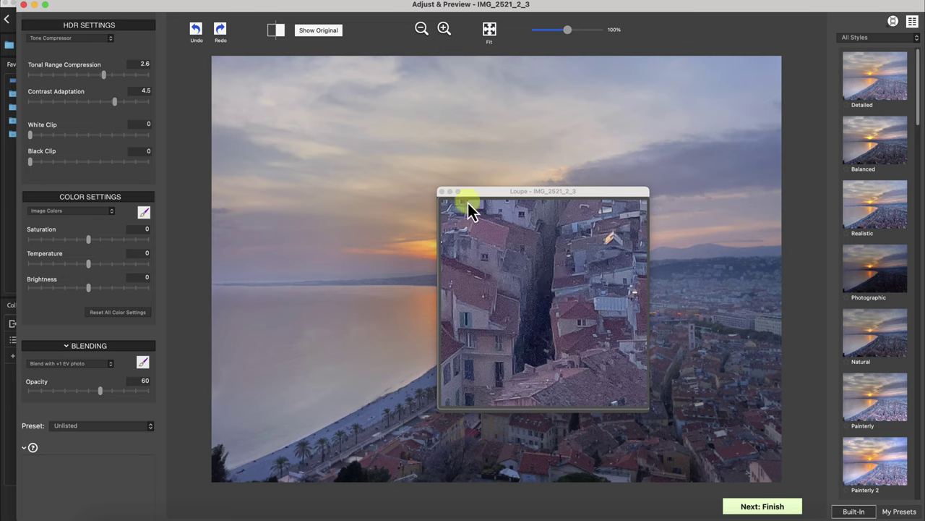
click(442, 192)
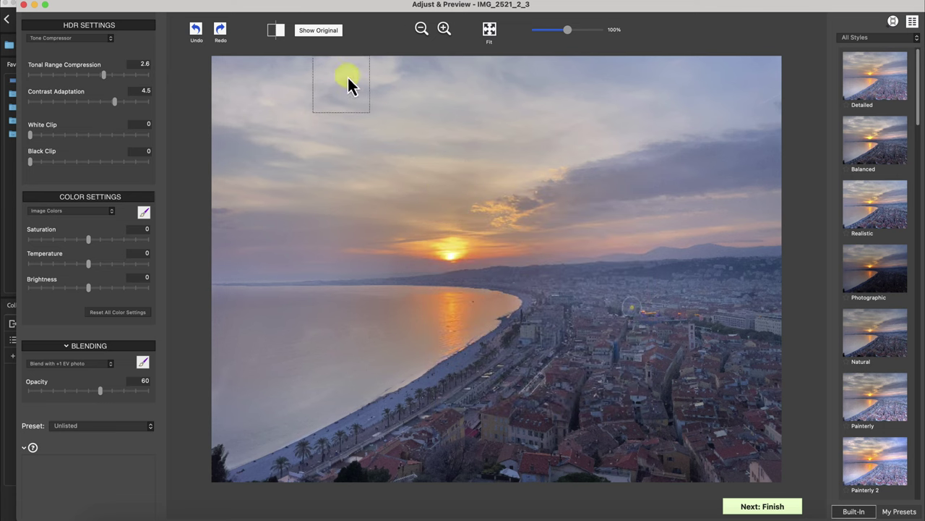
Toggle between the original photo and the tone-mapped result twice to compare
click(323, 36)
click(324, 36)
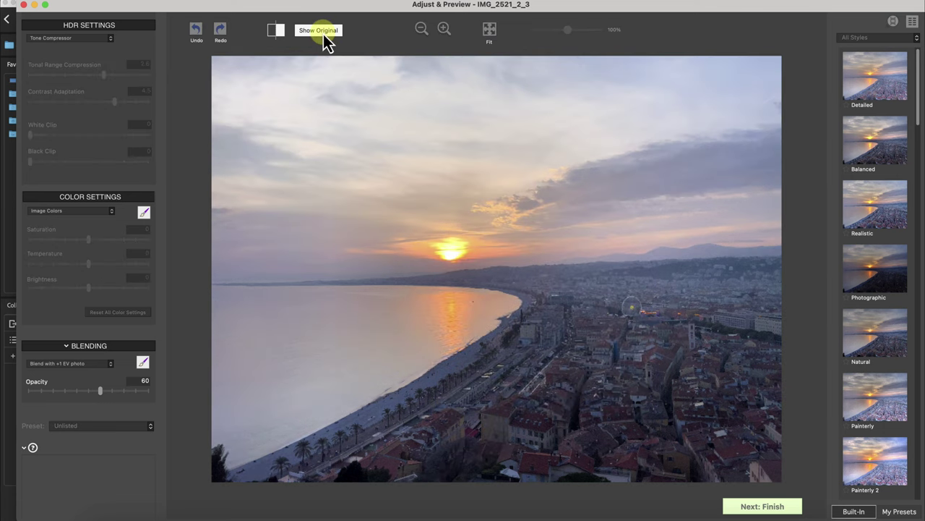
click(324, 37)
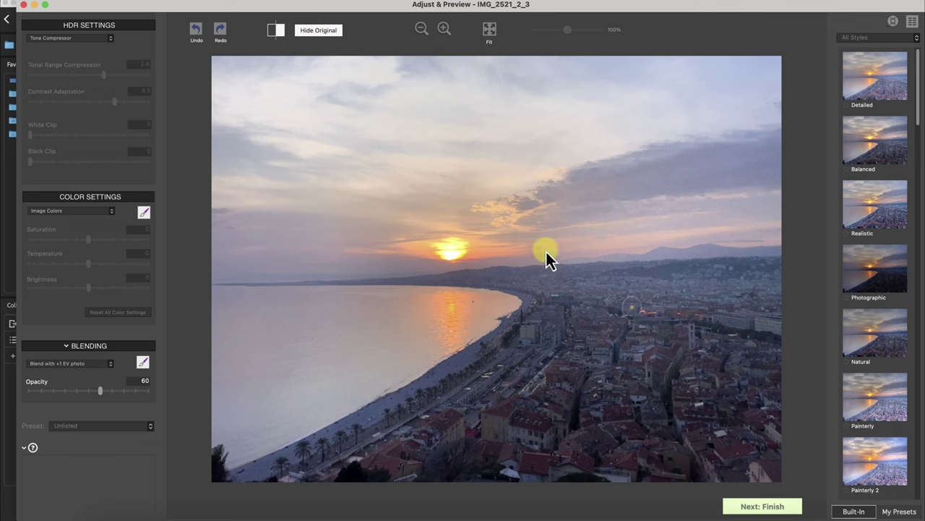
click(324, 36)
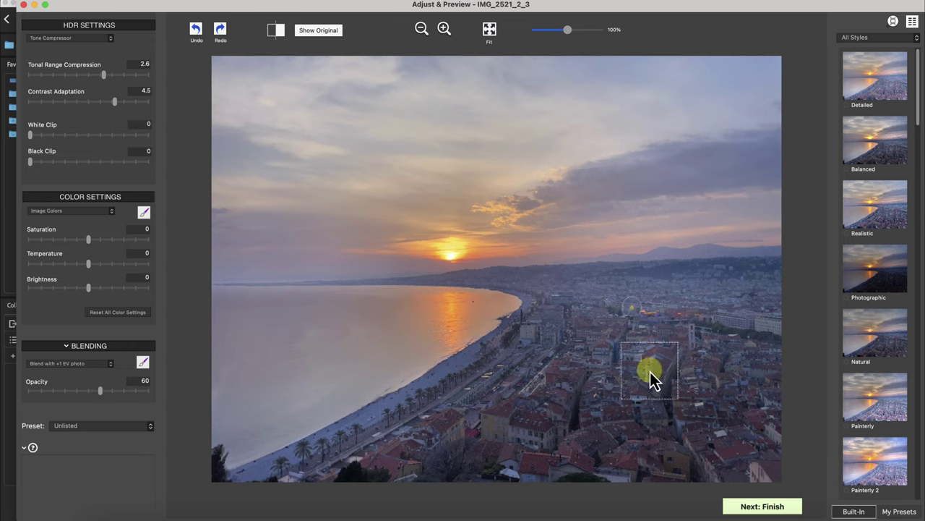
Render the tone-mapped image and look through the Sharpening, Crop and Straightening finishing options
click(770, 507)
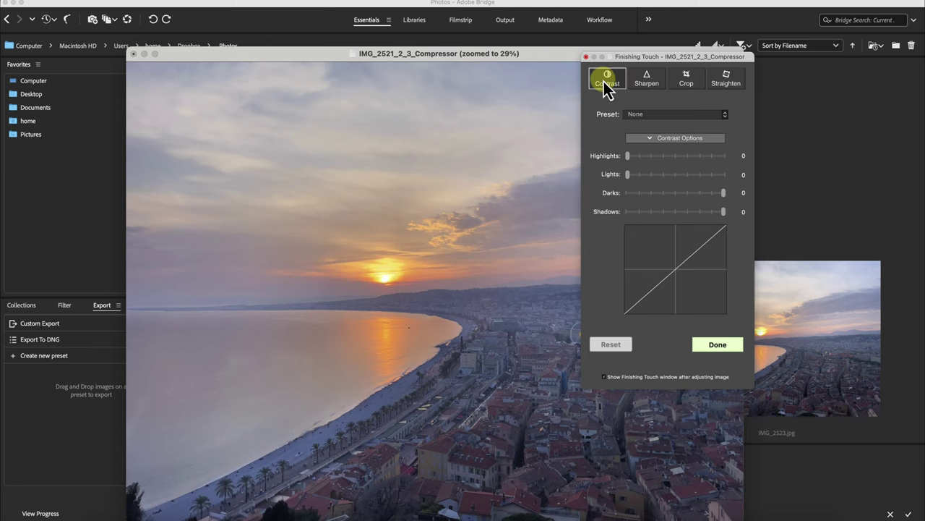
click(661, 79)
click(686, 81)
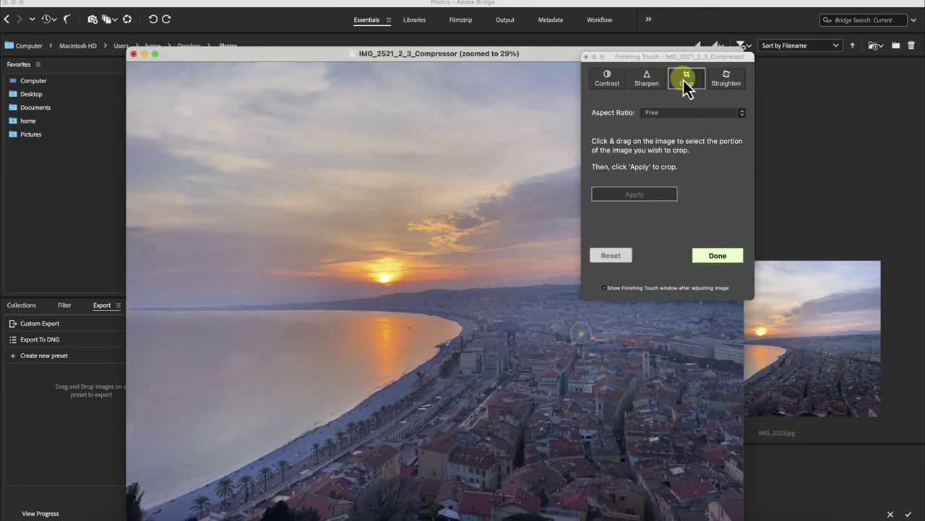
click(726, 81)
Raise Contrast Highlights to +51, apply the finishing touches, and reposition the result window
click(608, 80)
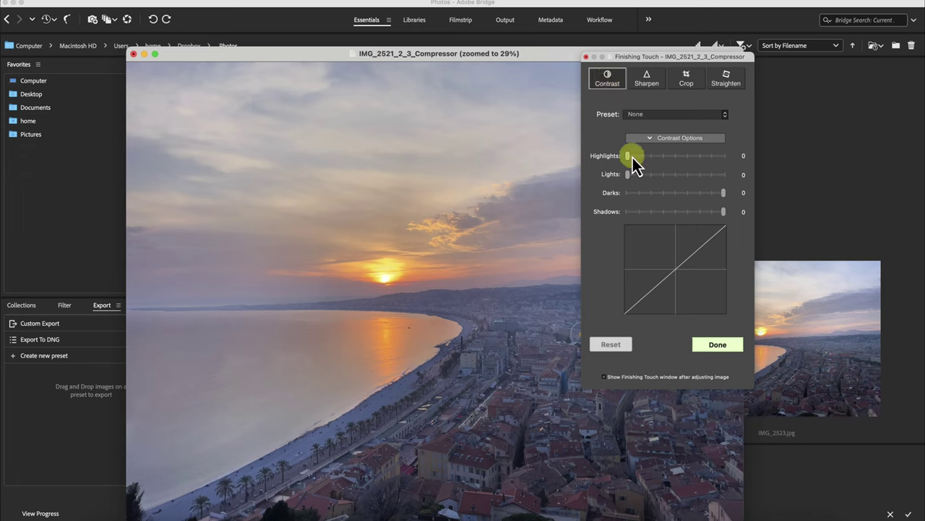
mouse_move(629, 155)
mouse_down()
mouse_move(681, 160)
mouse_move(607, 158)
mouse_move(684, 162)
mouse_move(624, 160)
mouse_up()
click(732, 346)
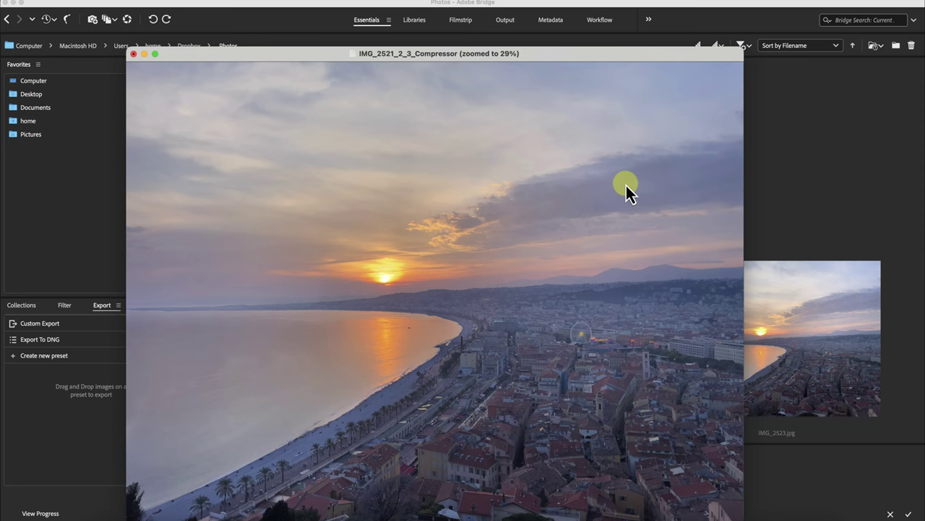
drag(419, 63, 536, 31)
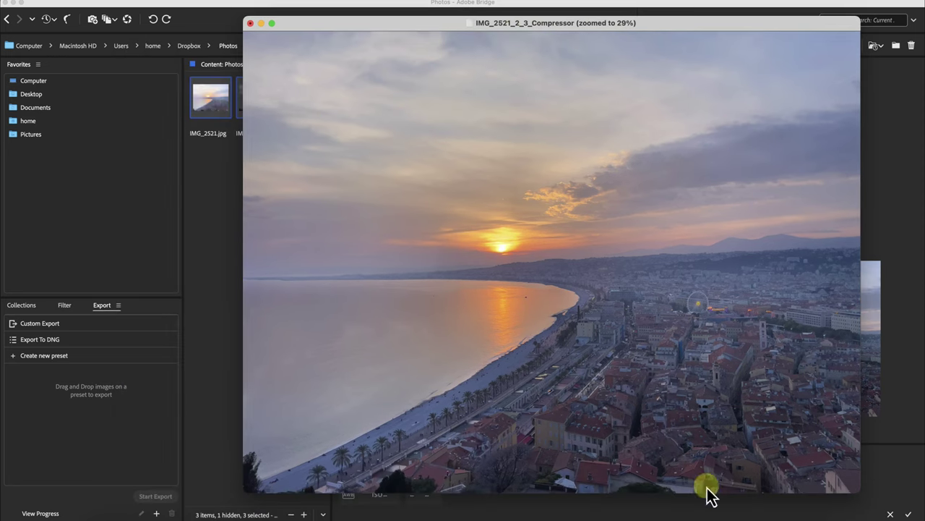
Cancel the Save Final Image dialog, then close IMG_2521_2_3_Compressor, choosing Don't Save
click(709, 514)
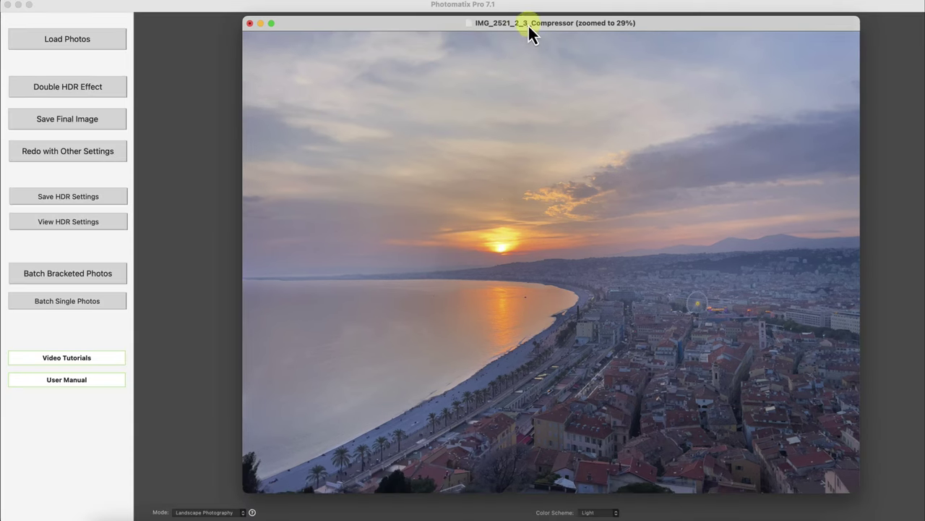
drag(531, 24, 454, 35)
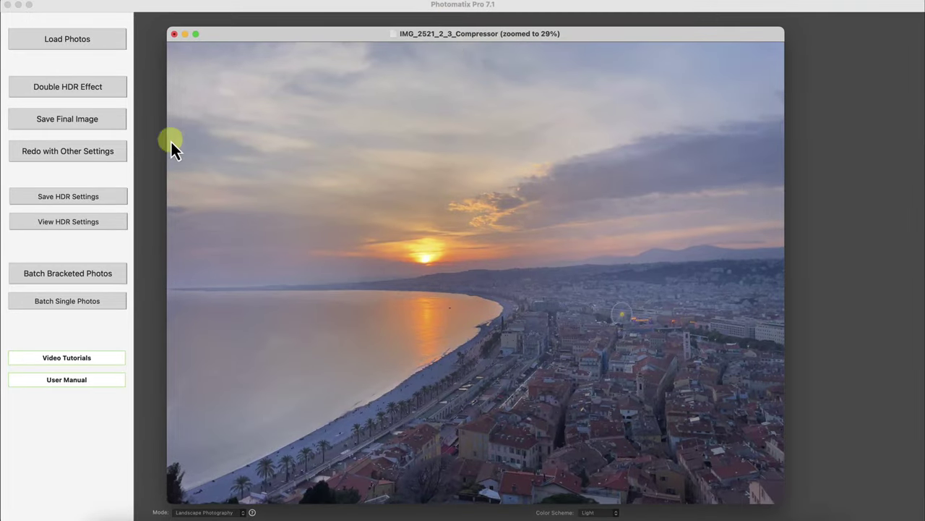
click(106, 119)
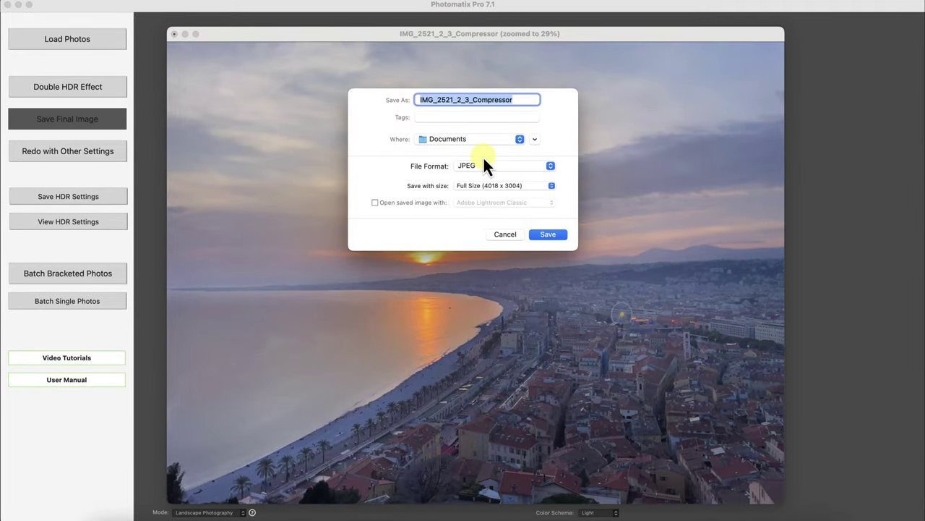
click(498, 235)
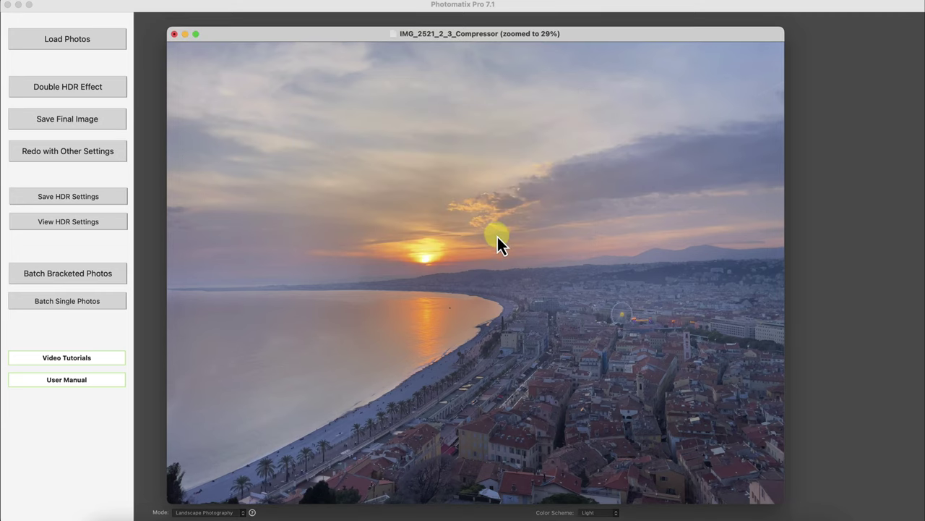
click(174, 34)
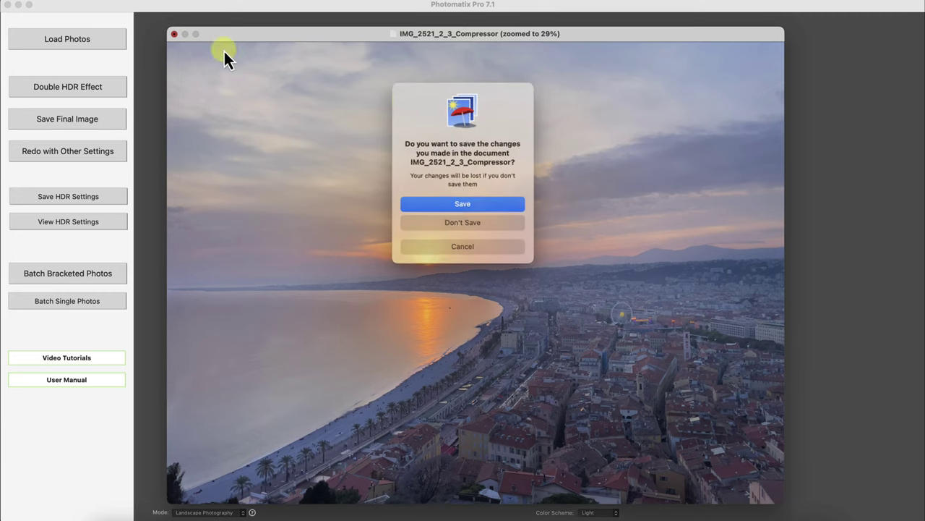
click(467, 224)
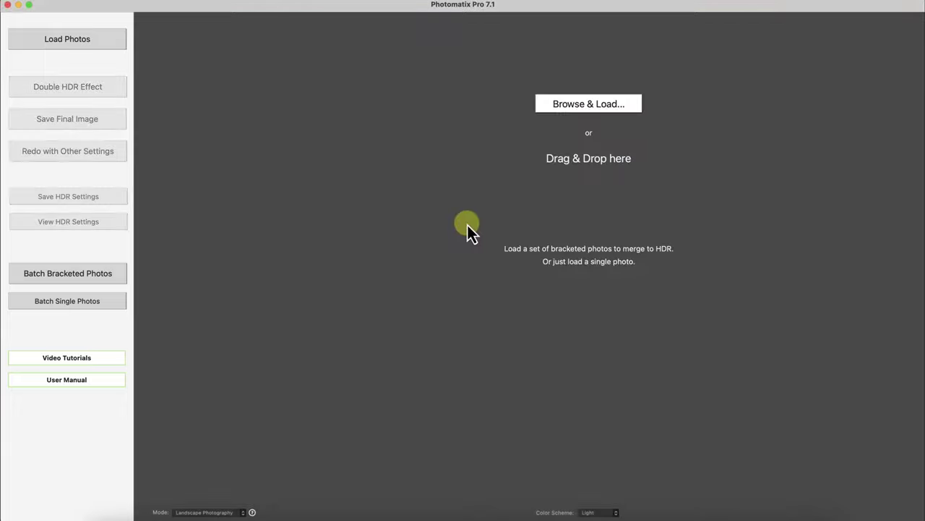
Open Batch Bracketed Photos settings and keep the merge count at 3 images
click(71, 273)
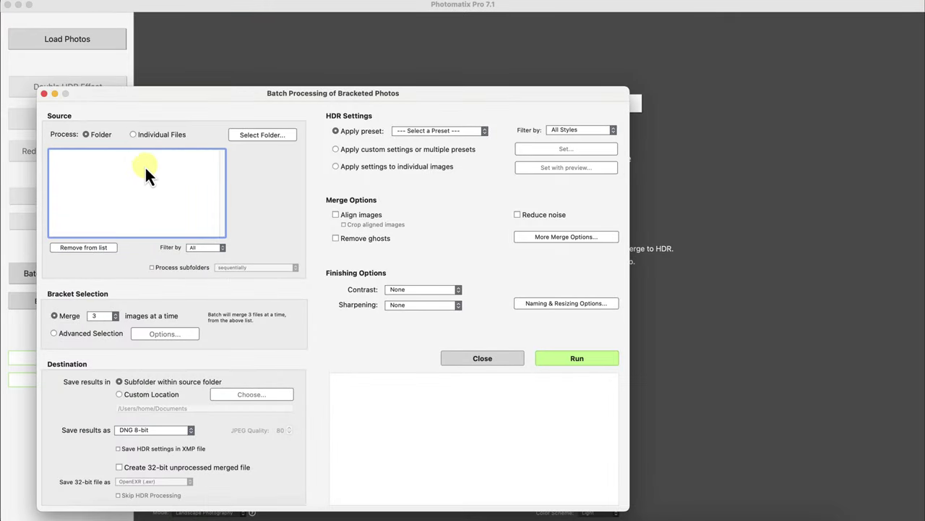
drag(174, 96, 368, 70)
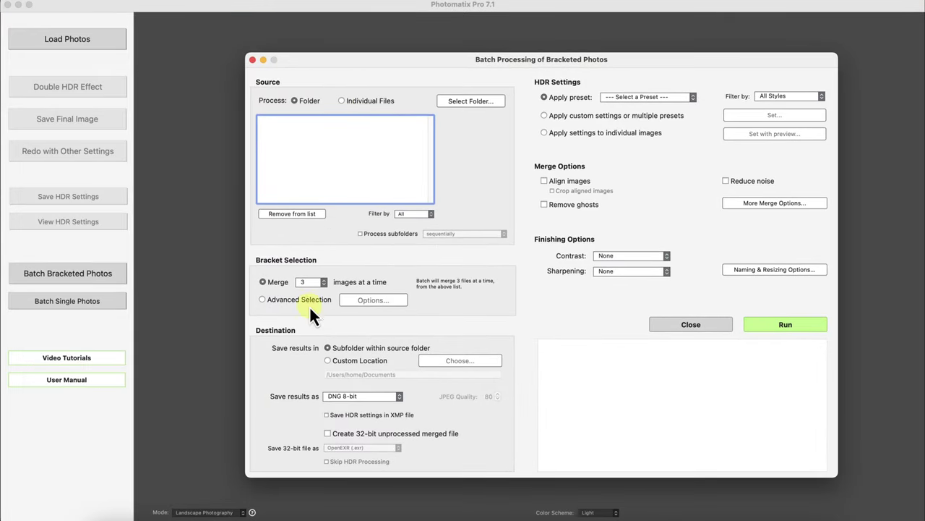
click(317, 281)
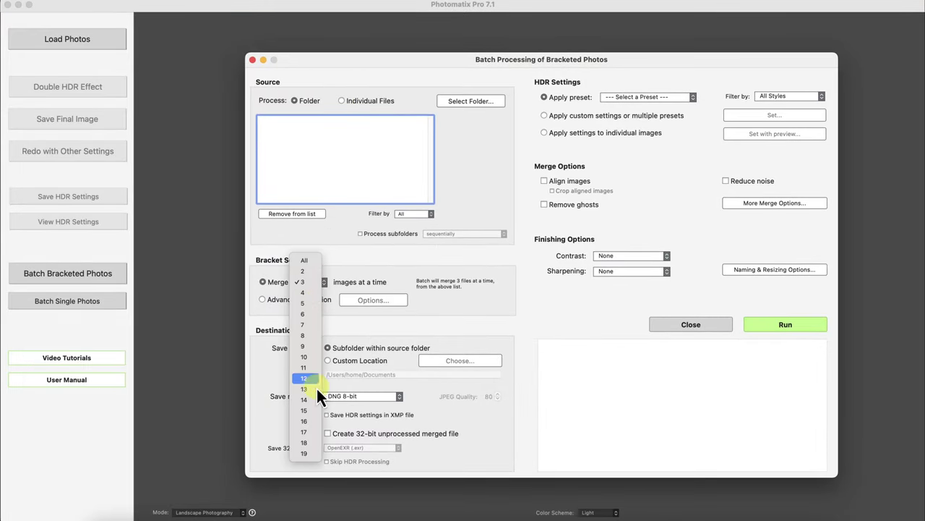
click(449, 302)
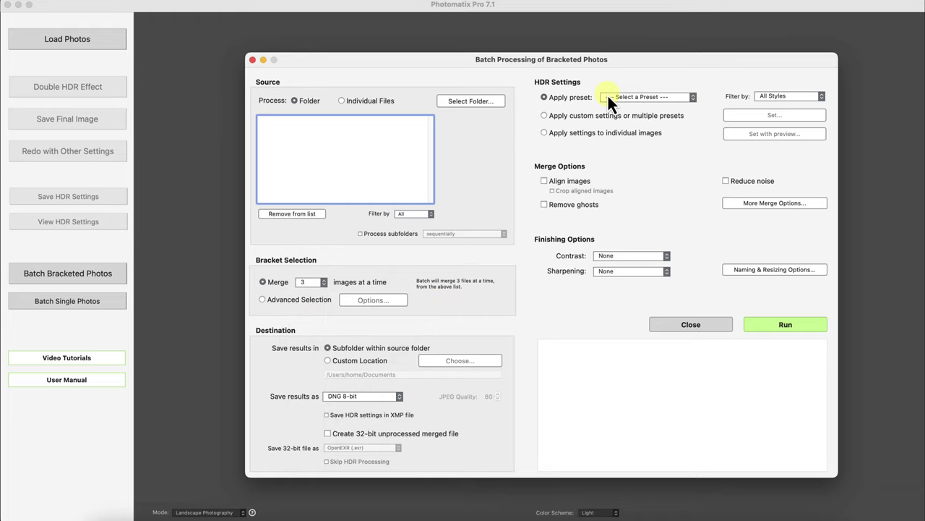